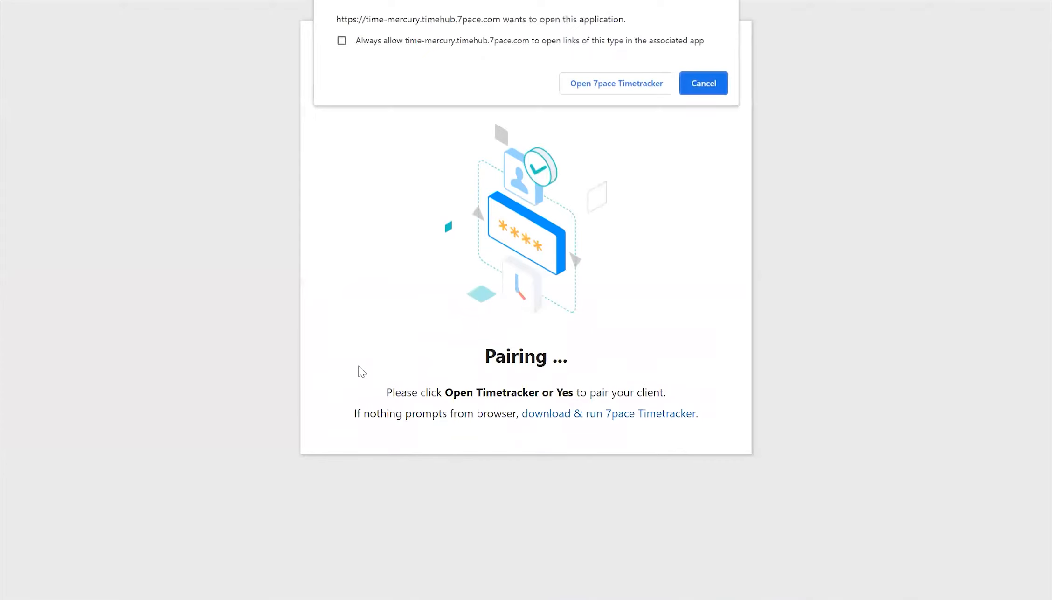
Step: Pair the desktop client by opening 7pace Timetracker from the browser prompt, and view its list of paired organizations
{"action": "left_click", "coordinate": [612, 80]}
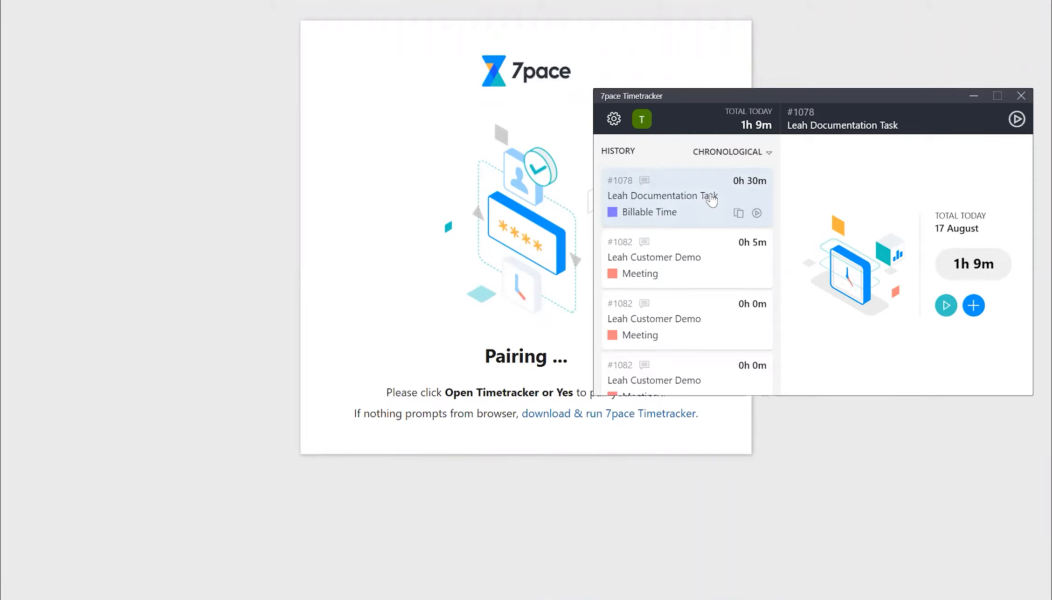
{"action": "left_click", "coordinate": [641, 120]}
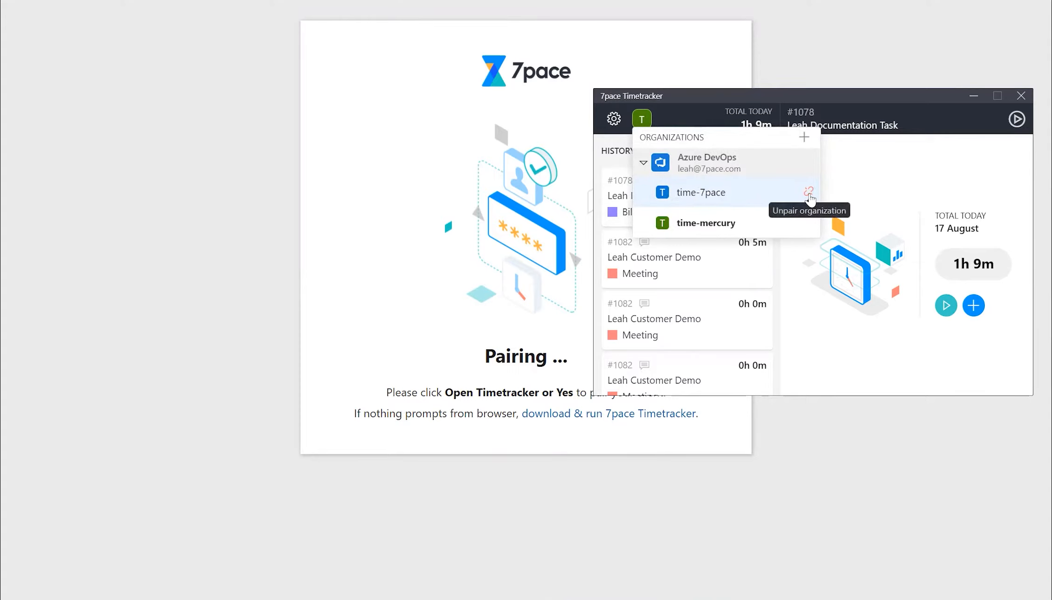
{"action": "left_click", "coordinate": [854, 190]}
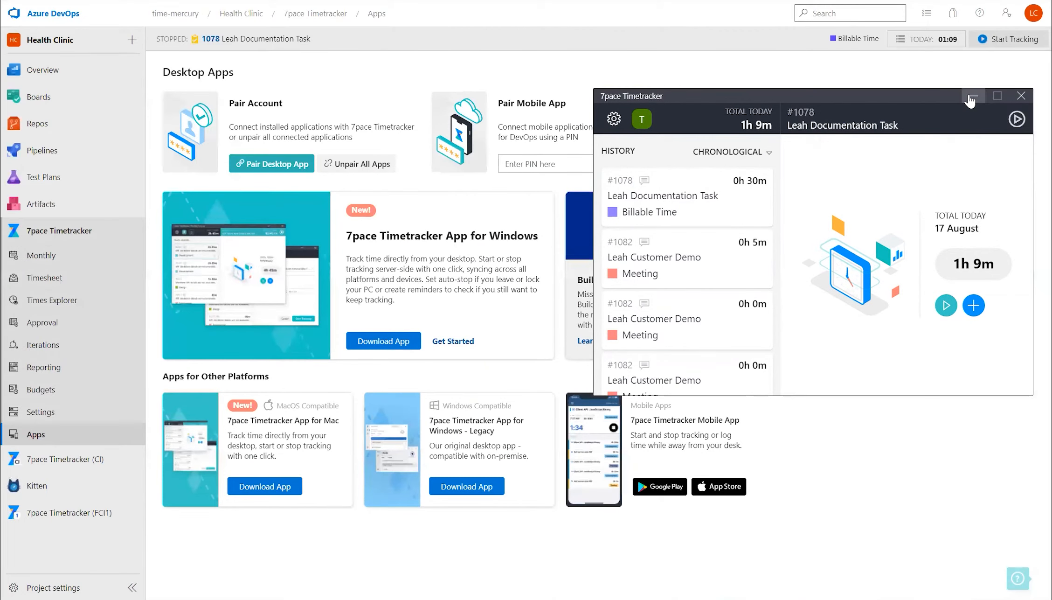
Step: Minimize and reopen the Timetracker window, and look at the sort options available for the history list
{"action": "left_click", "coordinate": [972, 96]}
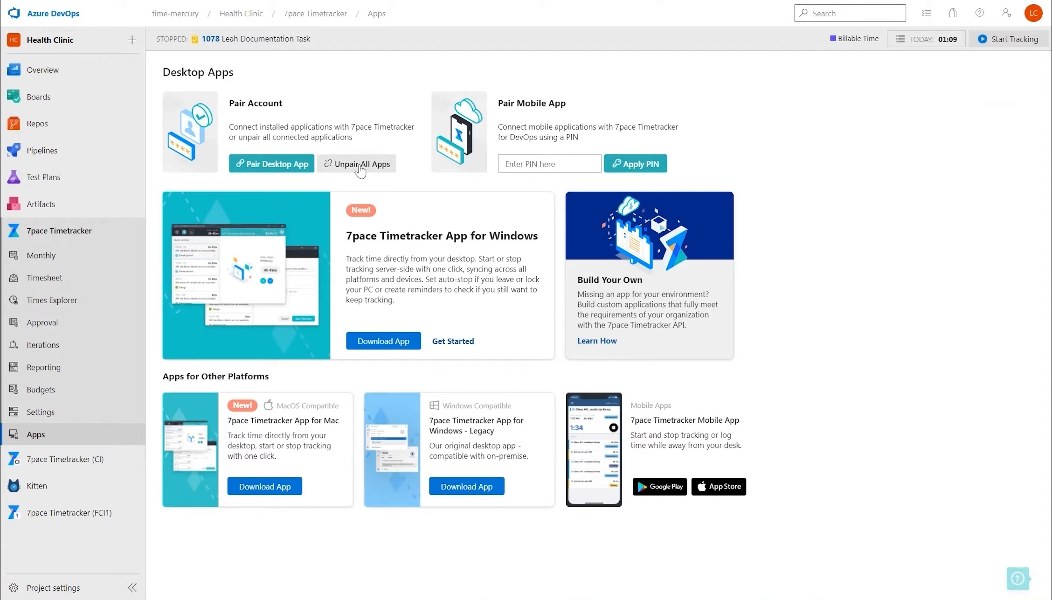
{"action": "left_click", "coordinate": [680, 598]}
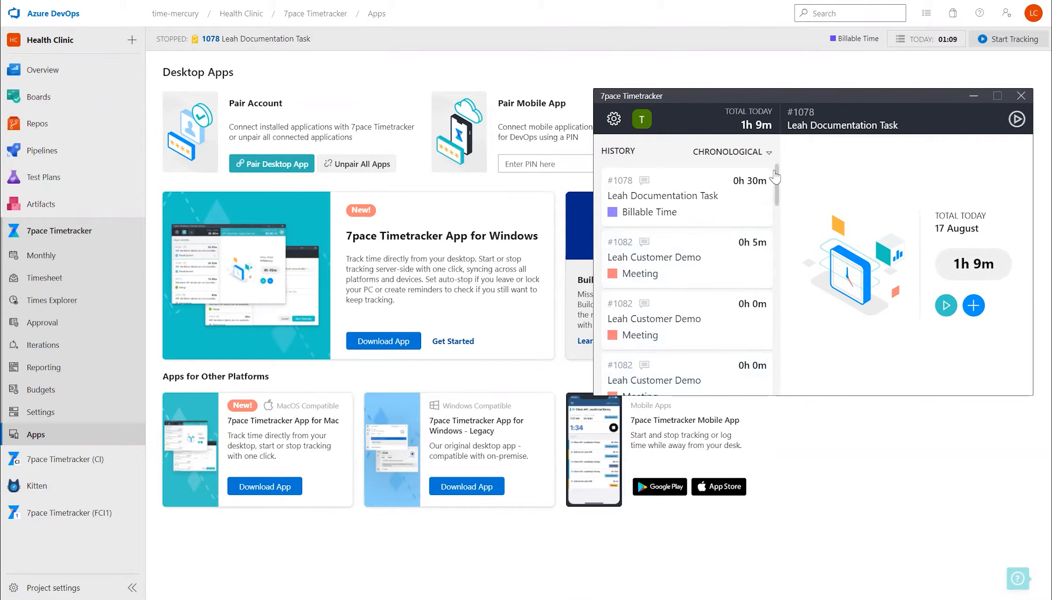
{"action": "mouse_move", "coordinate": [777, 175]}
{"action": "left_mouse_down"}
{"action": "mouse_move", "coordinate": [777, 215]}
{"action": "mouse_move", "coordinate": [787, 167]}
{"action": "left_mouse_up"}
{"action": "left_click", "coordinate": [766, 156]}
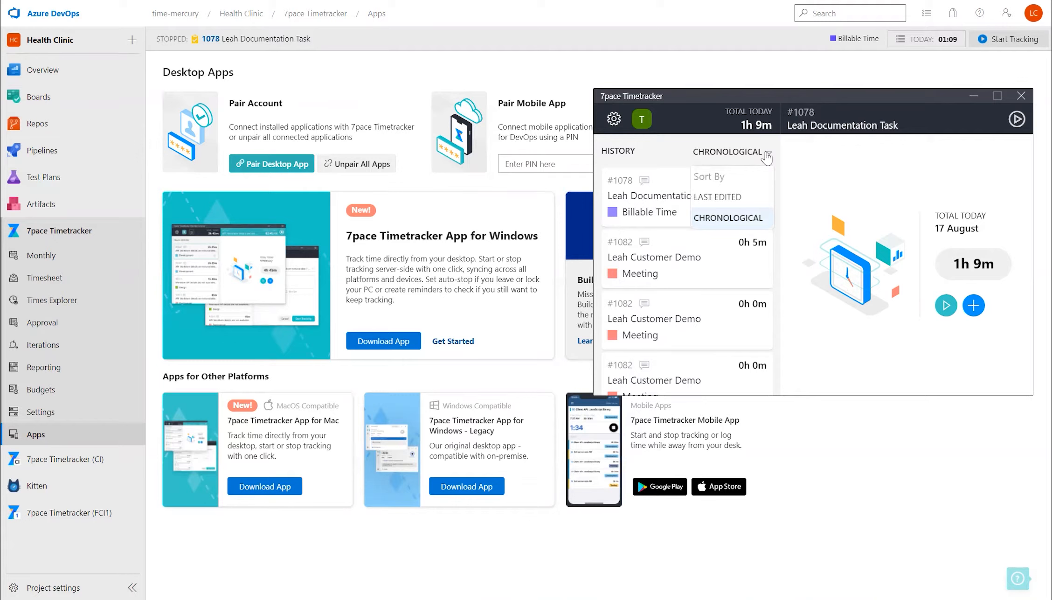
{"action": "left_click", "coordinate": [825, 176]}
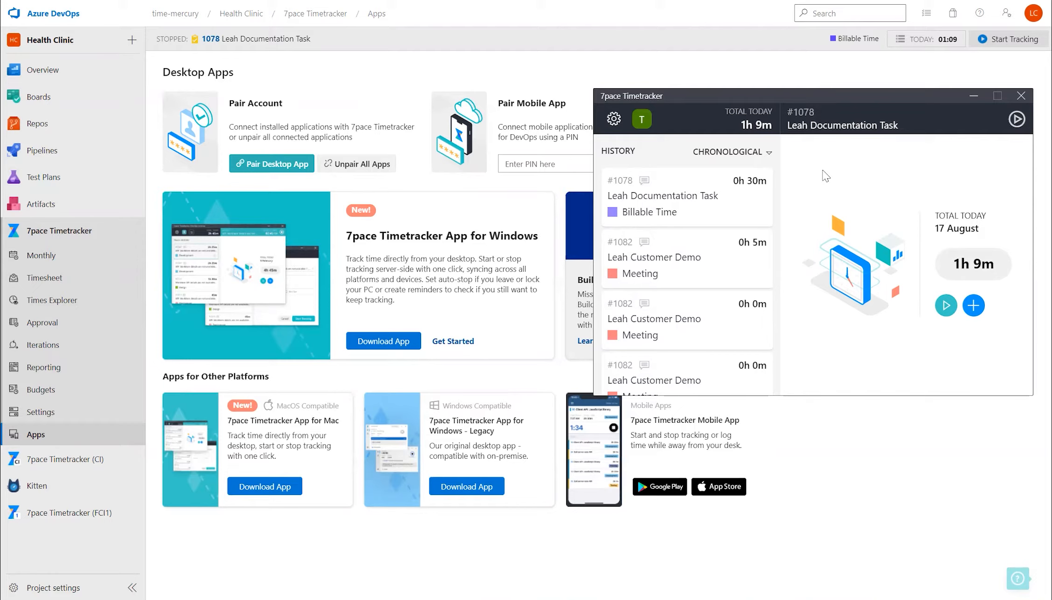
Step: Start tracking time on the first history entry, documentation task #1078, and stop that track
{"action": "mouse_move", "coordinate": [713, 181]}
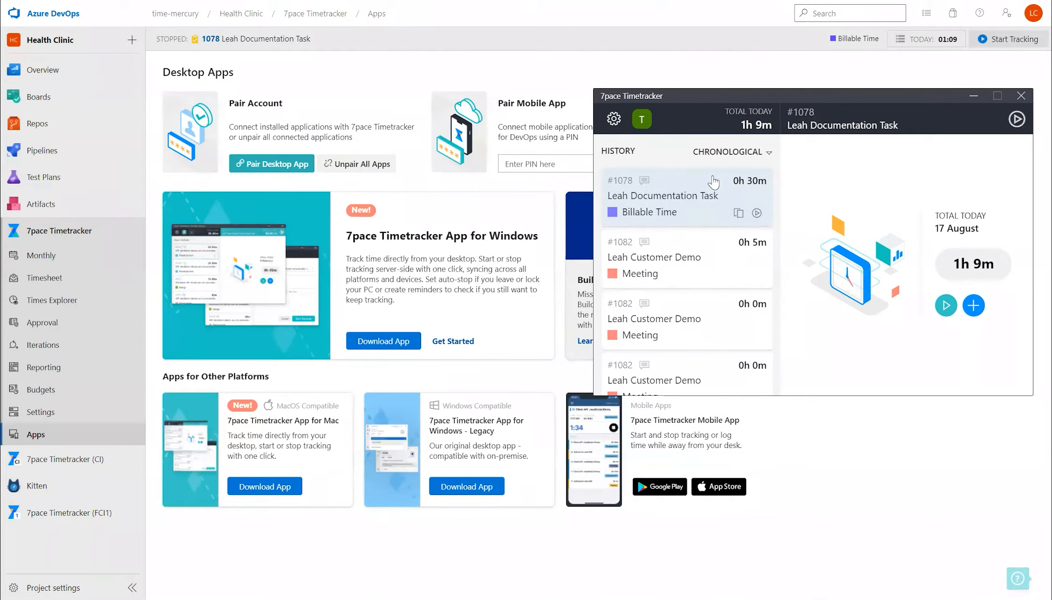
{"action": "left_click", "coordinate": [756, 214]}
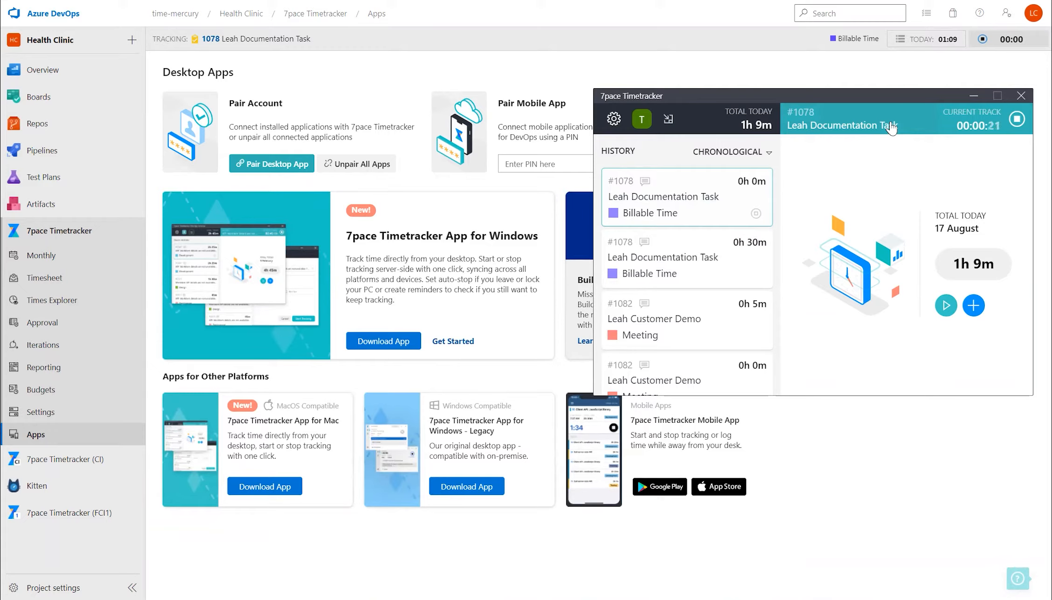
{"action": "left_click", "coordinate": [755, 213]}
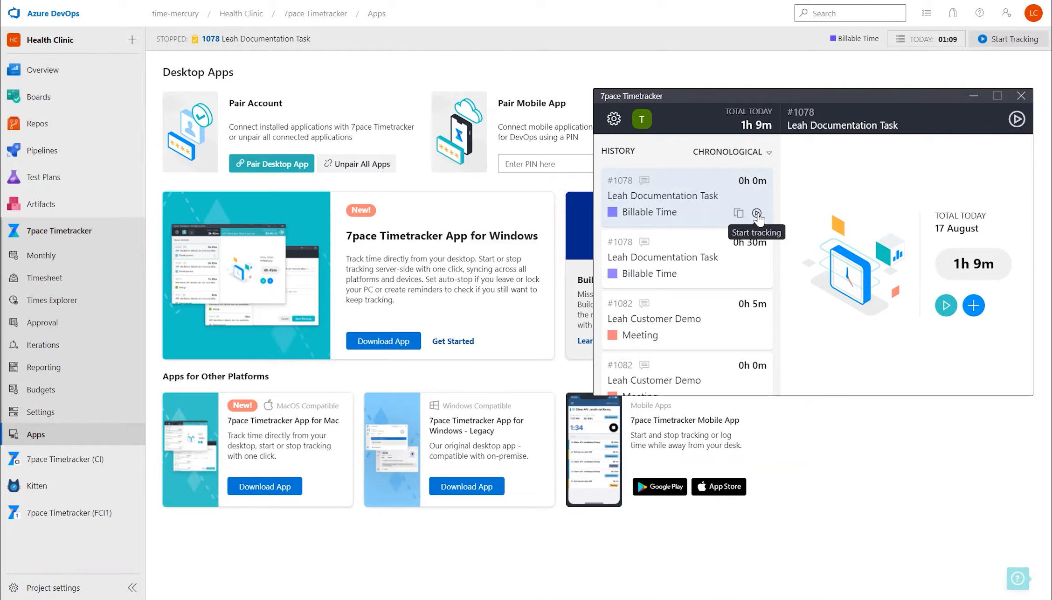
Step: View the details of the newest #1078 documentation task entry in the history and close them again
{"action": "left_click", "coordinate": [666, 196]}
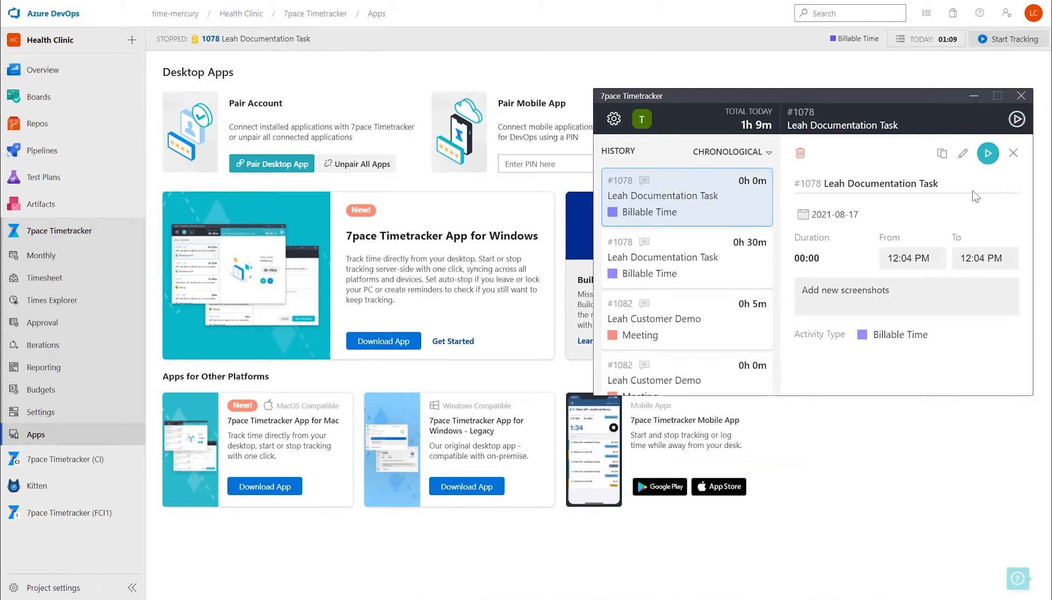
{"action": "left_click", "coordinate": [665, 200]}
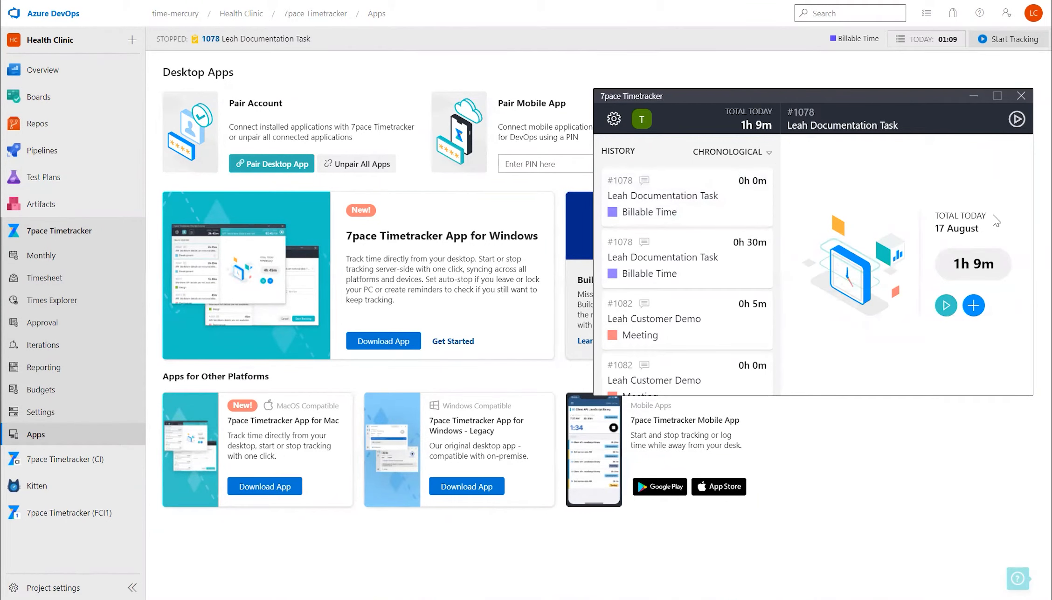
{"action": "left_click", "coordinate": [671, 193]}
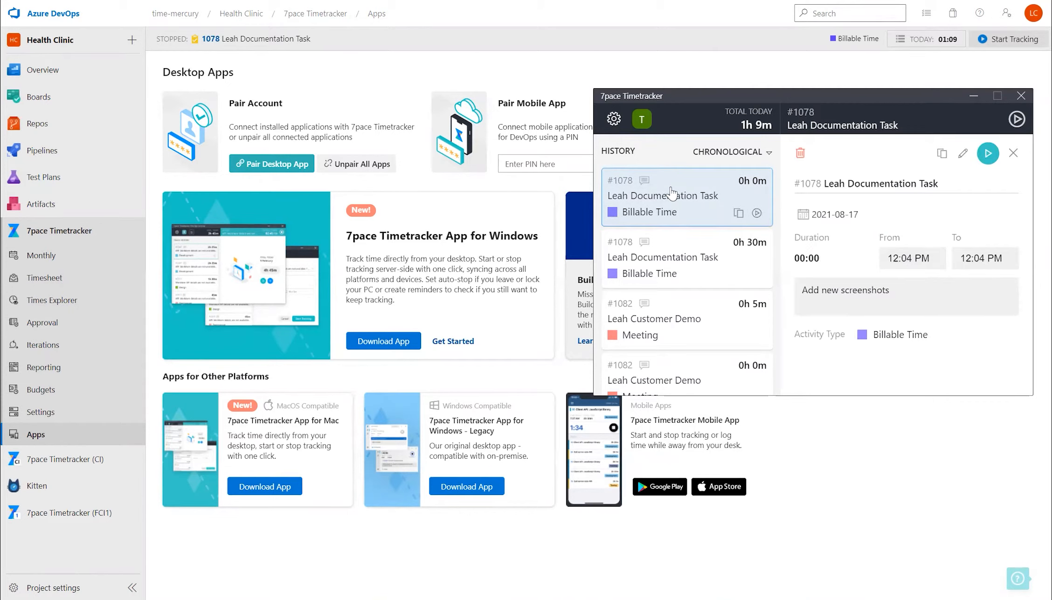
{"action": "left_click", "coordinate": [671, 193]}
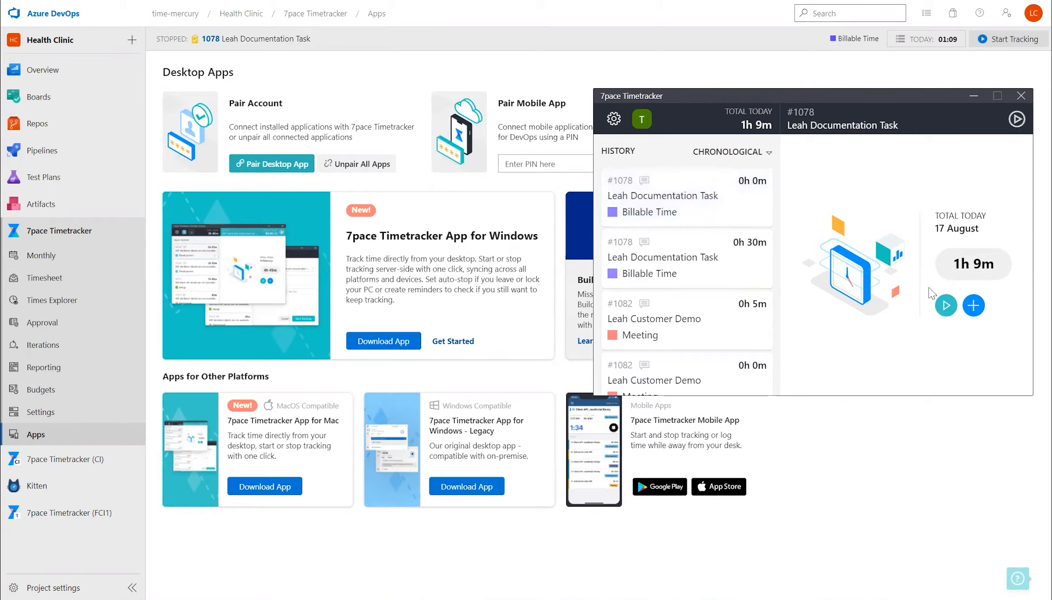
Step: Set up a new track for customer demo work item #1082 with the description "new customer"
{"action": "left_click", "coordinate": [973, 305]}
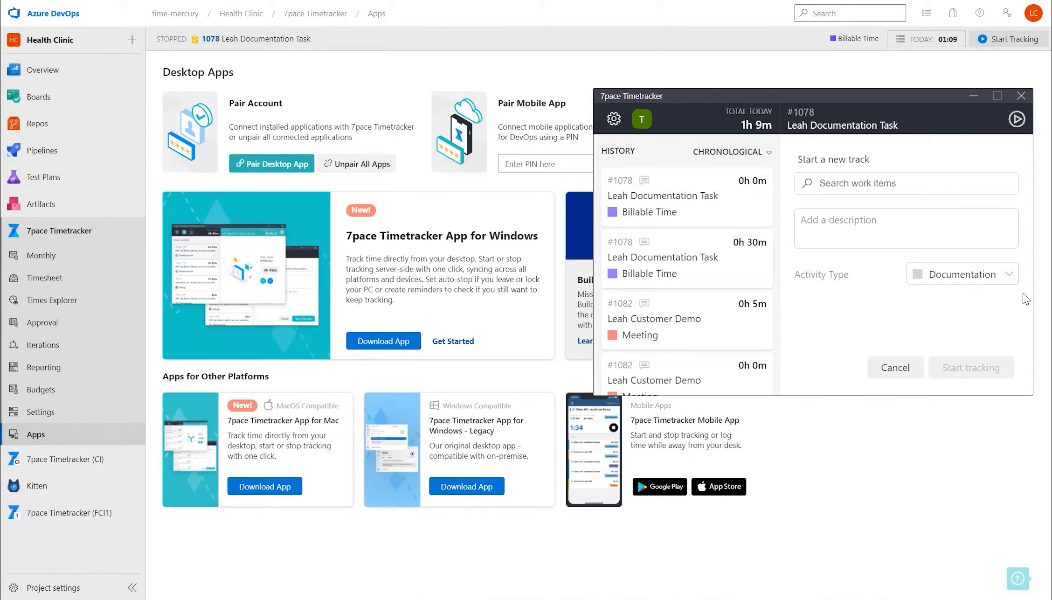
{"action": "left_click", "coordinate": [862, 182]}
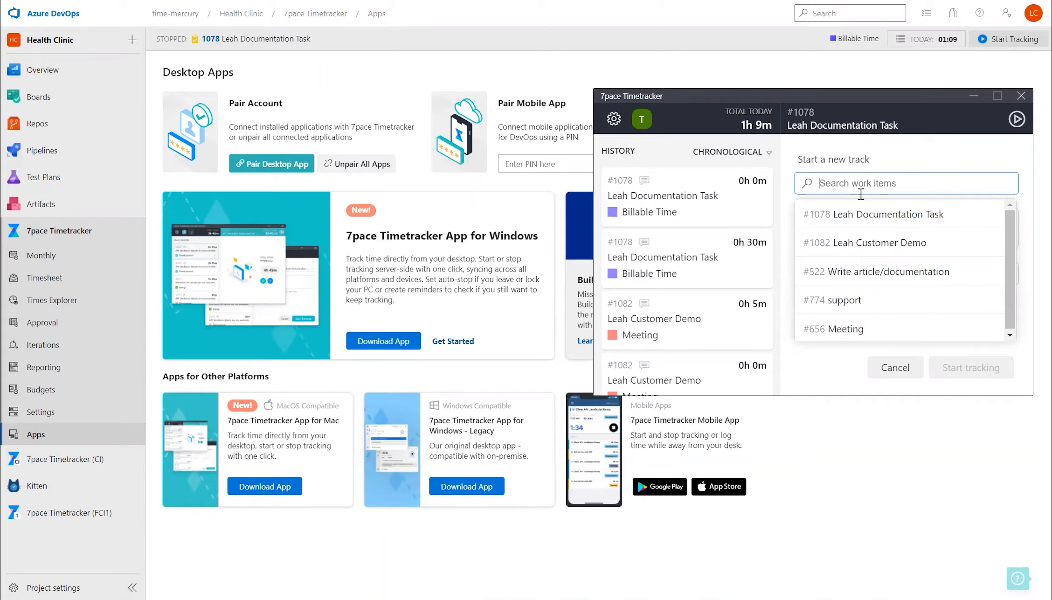
{"action": "left_click", "coordinate": [866, 239]}
{"action": "left_click", "coordinate": [867, 237]}
{"action": "type", "text": "new "}
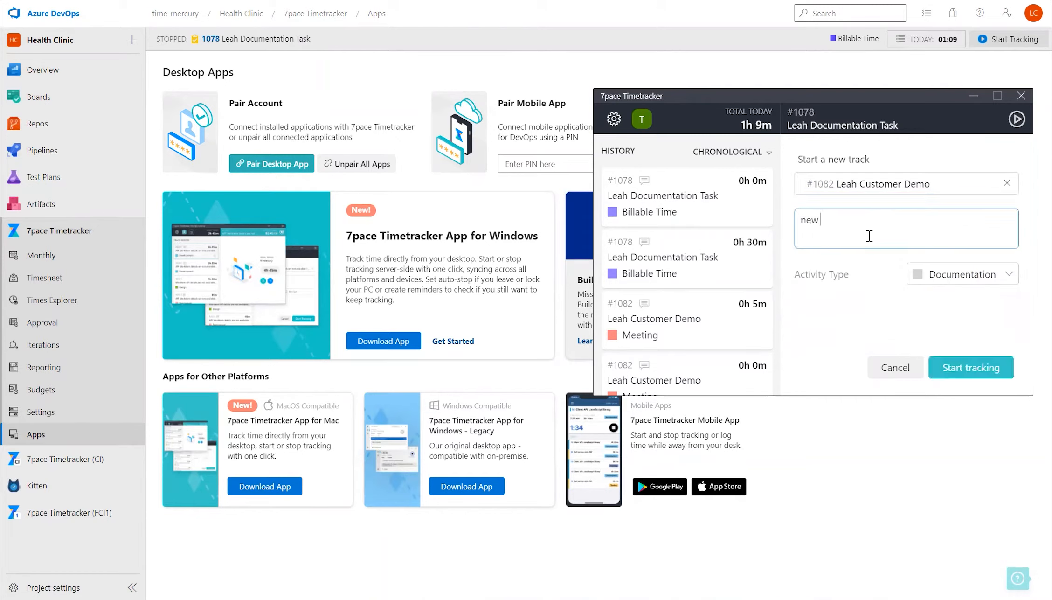
{"action": "type", "text": "customer"}
Step: Set the new track's activity type to Meeting and start tracking
{"action": "left_click", "coordinate": [1008, 275]}
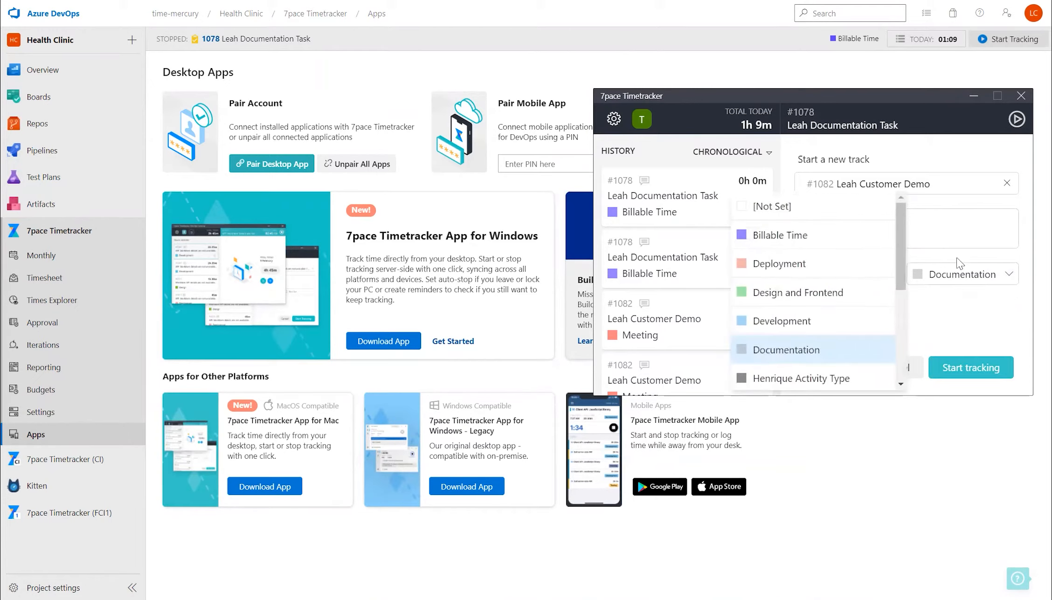
{"action": "scroll", "coordinate": [898, 251], "scroll_direction": "down", "scroll_amount": 3}
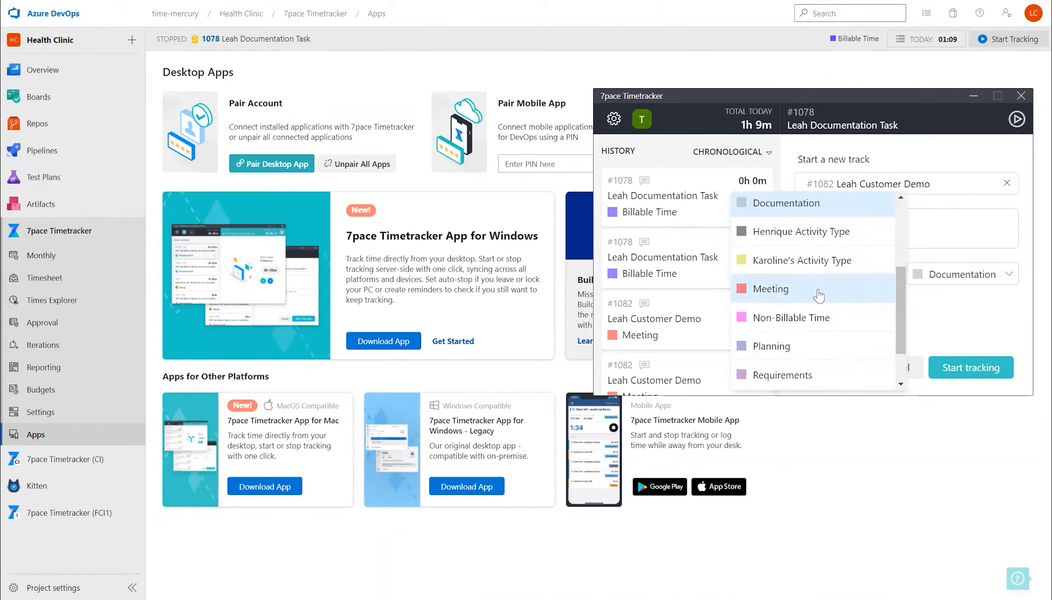
{"action": "left_click", "coordinate": [787, 289]}
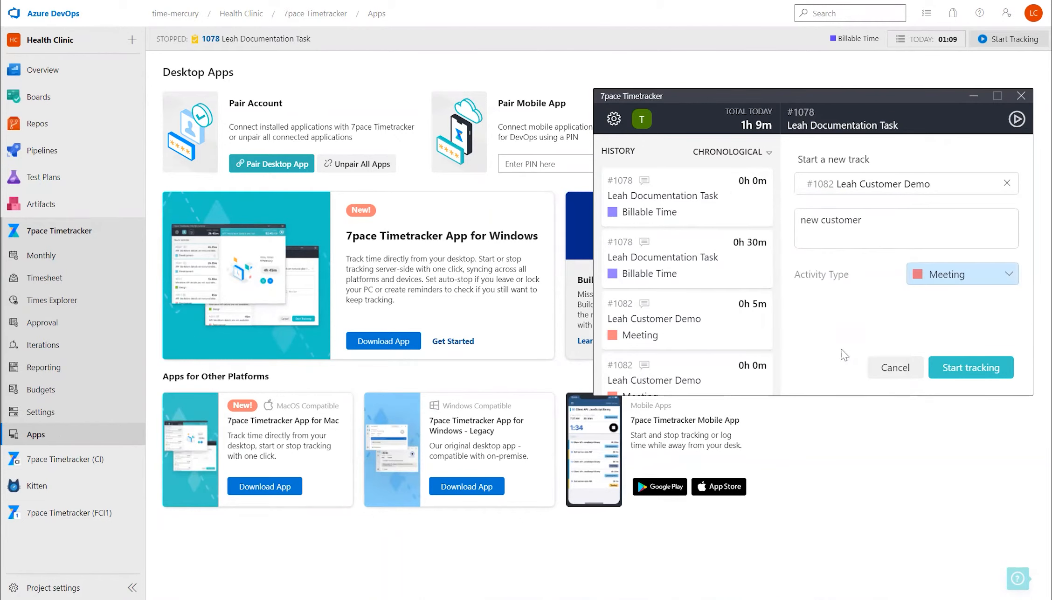
{"action": "left_click", "coordinate": [970, 367]}
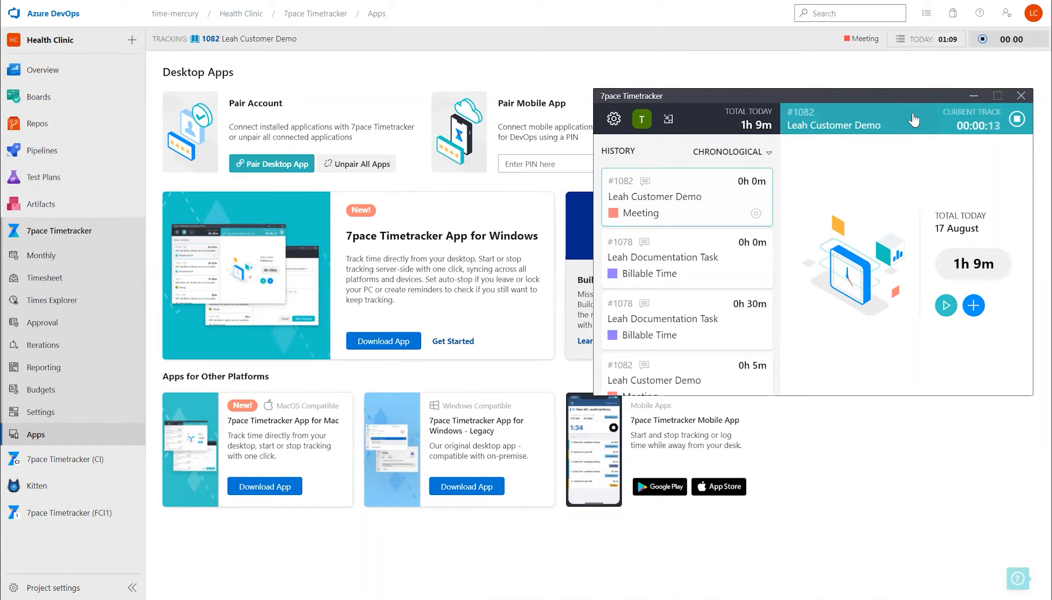
Step: Switch the tracker to its compact view, move the small window aside, and restore the full view
{"action": "left_click", "coordinate": [670, 120]}
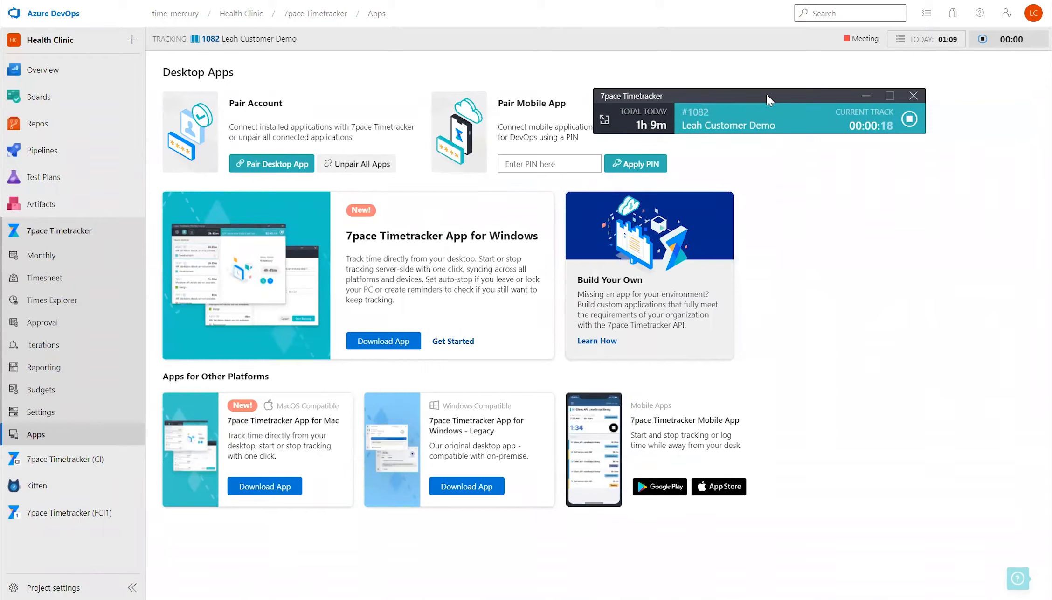
{"action": "left_click_drag", "start_coordinate": [766, 94], "coordinate": [869, 96]}
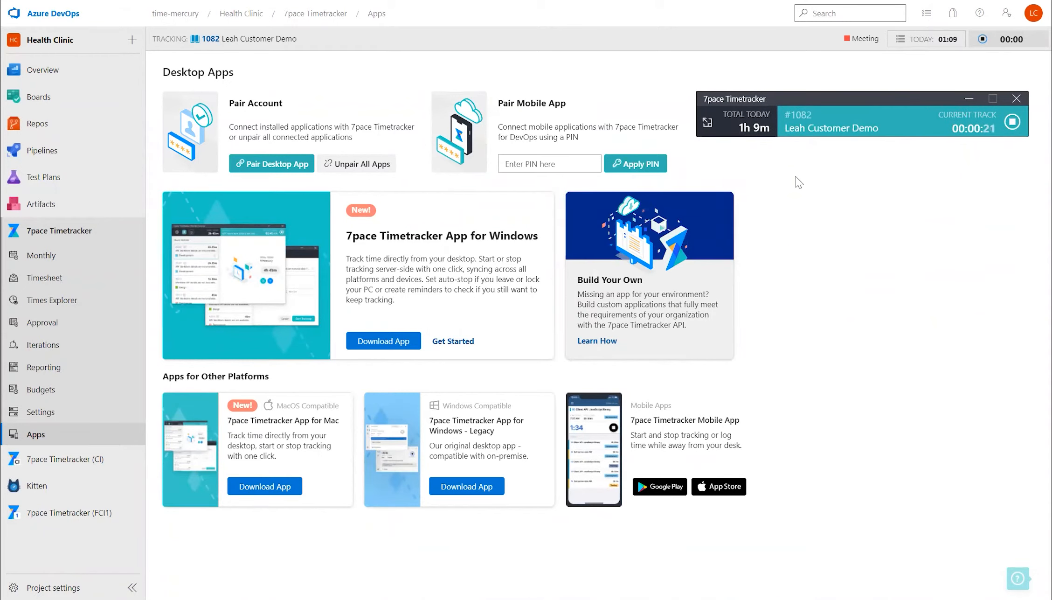
{"action": "left_click", "coordinate": [707, 124]}
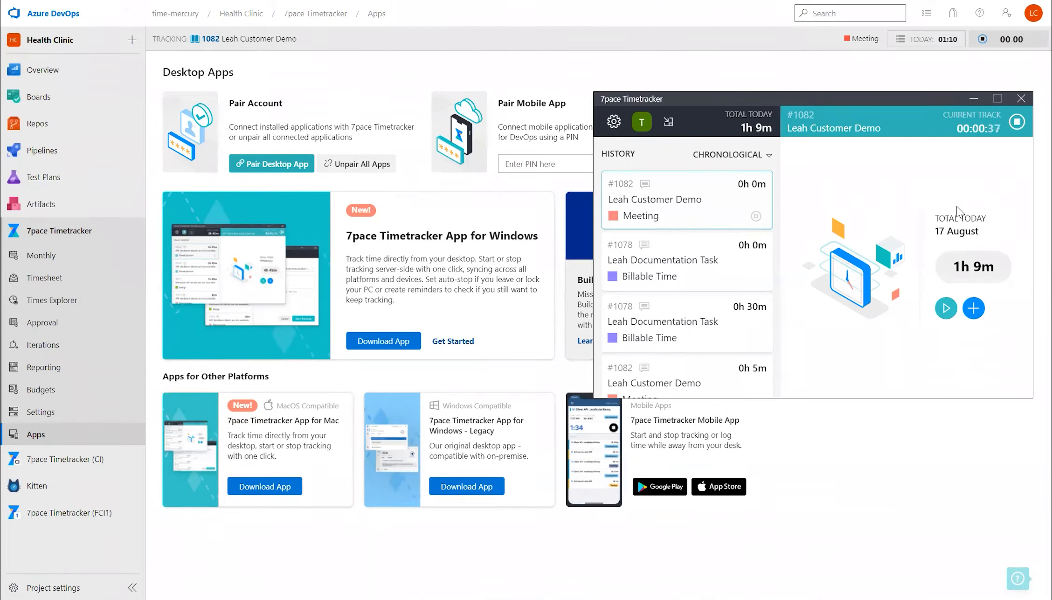
Step: Begin a manual time entry, search the work items for "documentation" and select documentation task #1078
{"action": "left_click", "coordinate": [973, 309]}
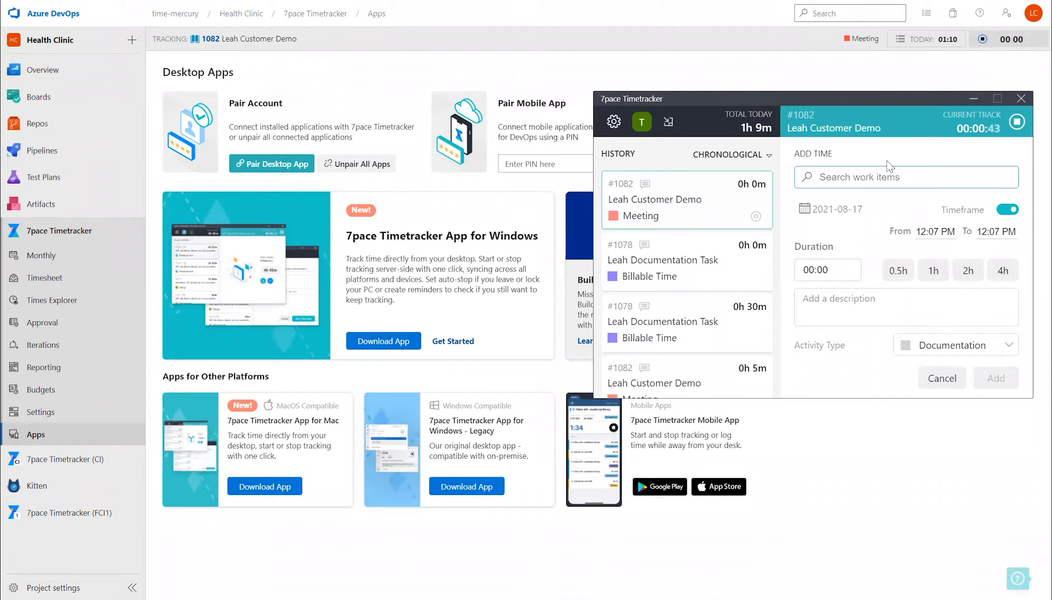
{"action": "left_click", "coordinate": [839, 173]}
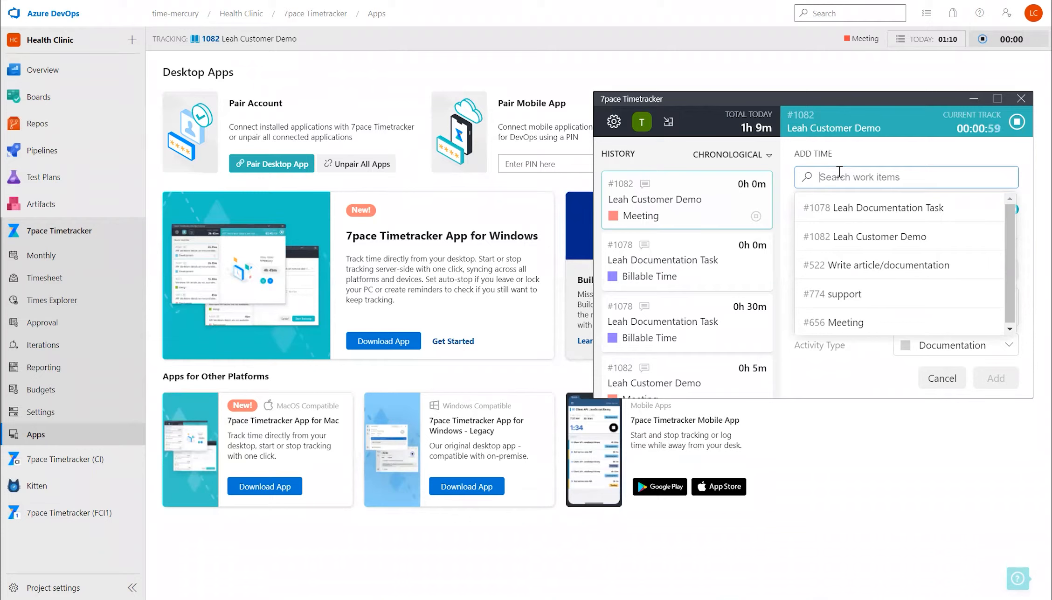
{"action": "type", "text": "docum"}
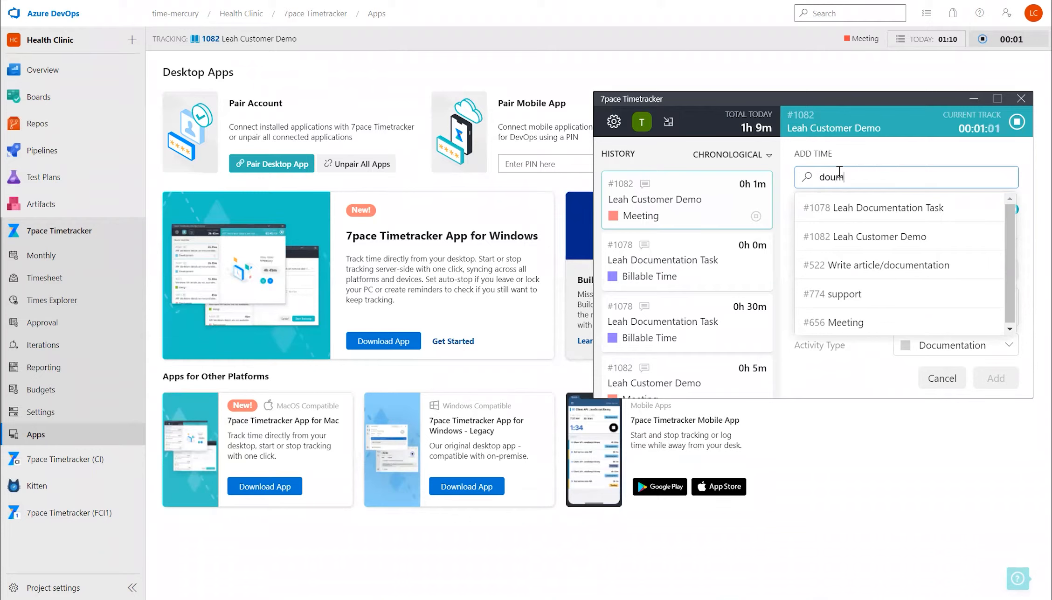
{"action": "key", "text": "BackSpace"}
{"action": "key", "text": "BackSpace"}
{"action": "type", "text": "cu"}
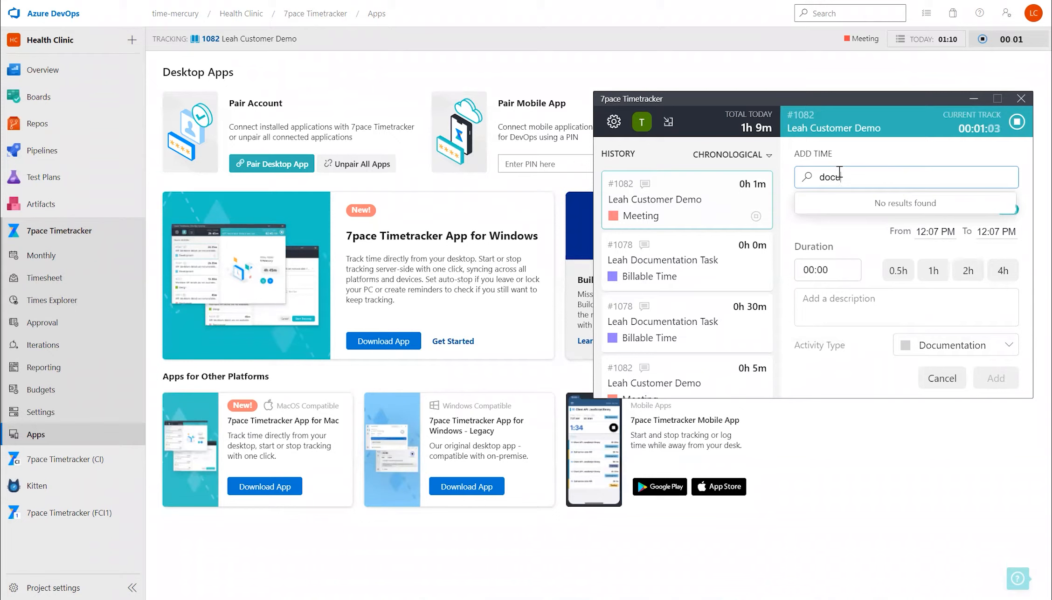
{"action": "type", "text": "mentation"}
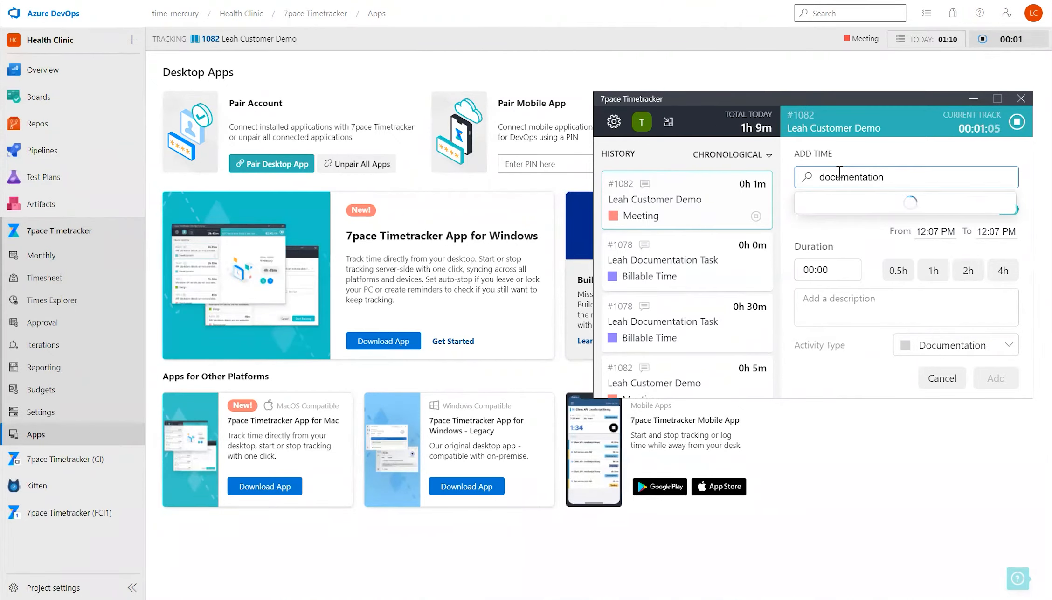
{"action": "left_click", "coordinate": [865, 206]}
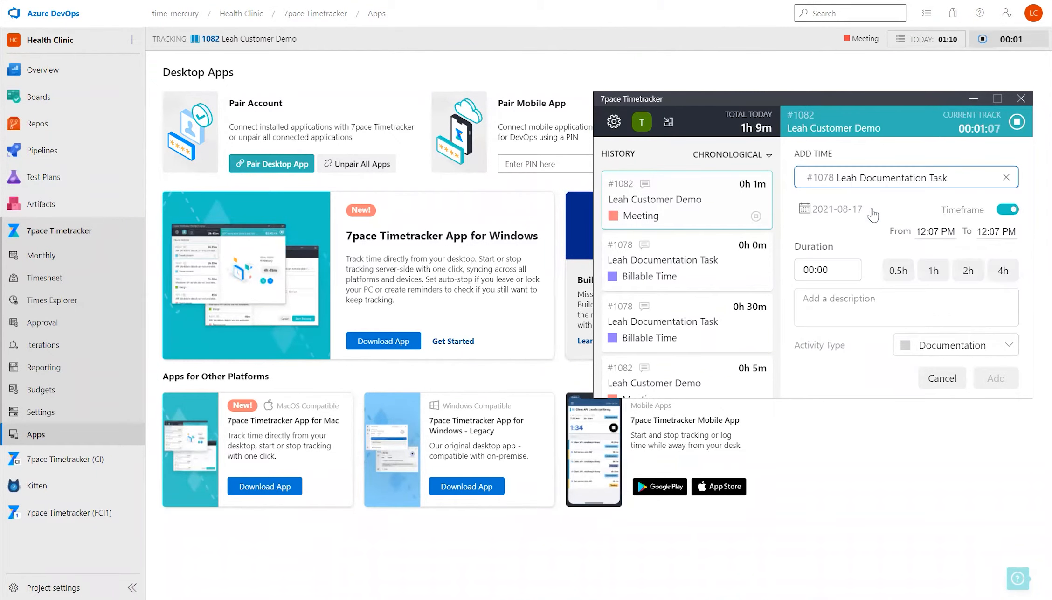
Step: Give the manual entry a 1-hour duration and the description "update screenshots", and add it
{"action": "left_click", "coordinate": [812, 269]}
{"action": "left_click", "coordinate": [925, 275]}
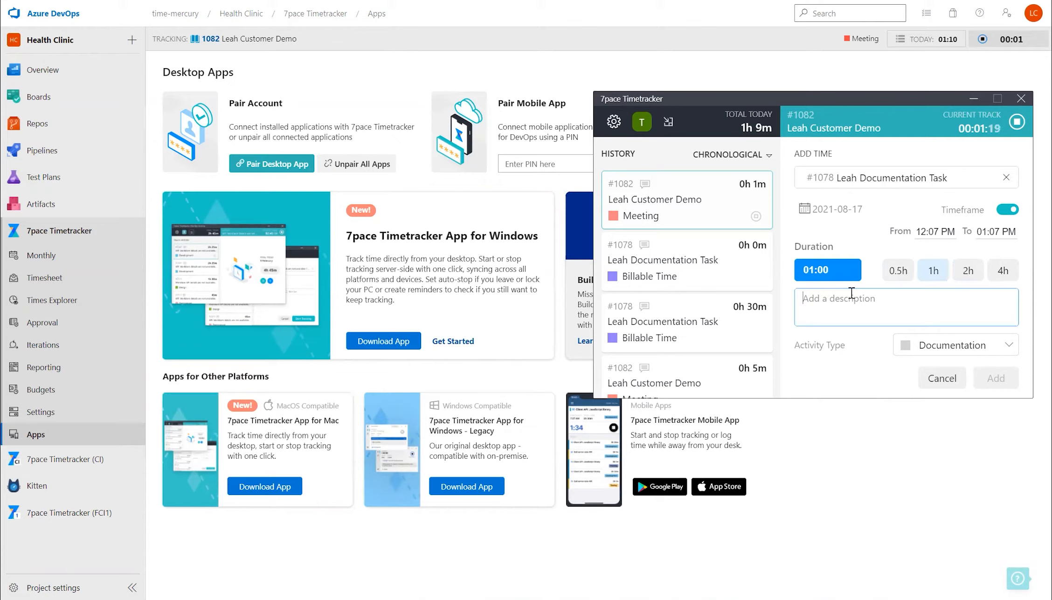
{"action": "type", "text": "update screenshots"}
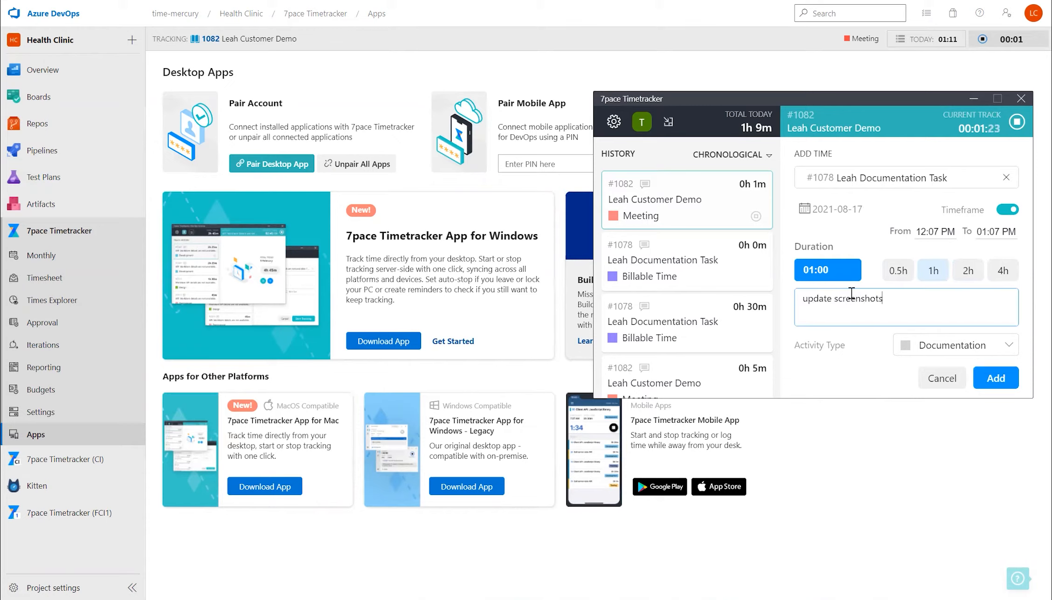
{"action": "left_click", "coordinate": [997, 378]}
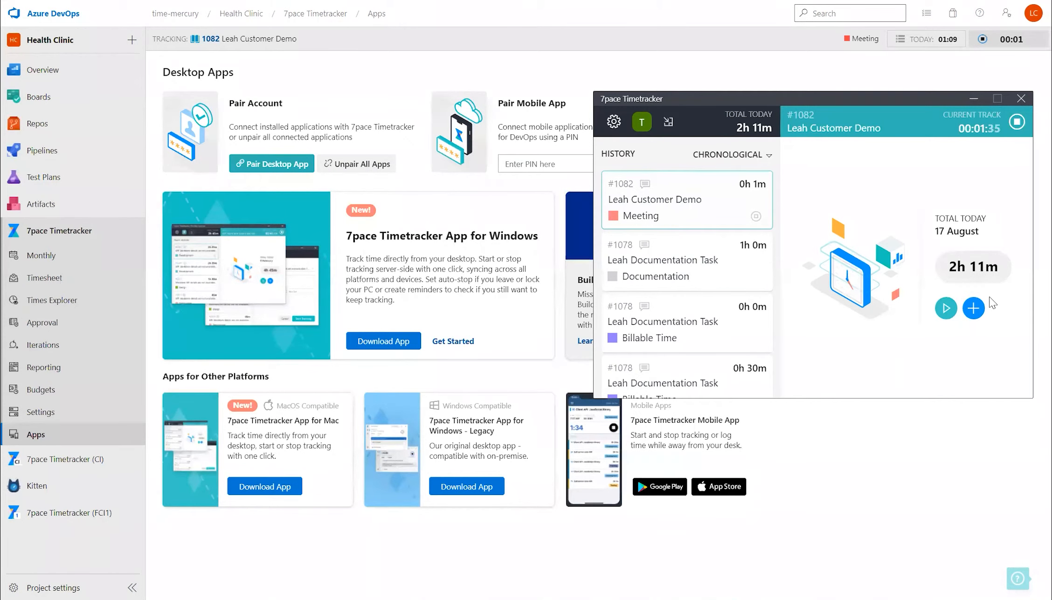
Step: Stop the running track on customer demo work item #1082 from the history list
{"action": "mouse_move", "coordinate": [719, 195]}
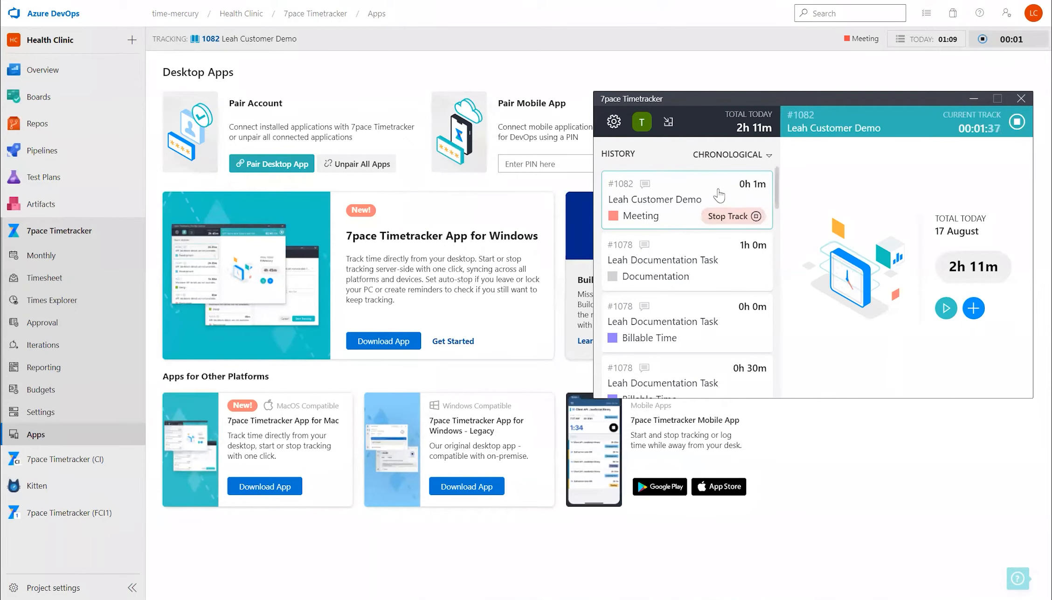
{"action": "left_click", "coordinate": [745, 217]}
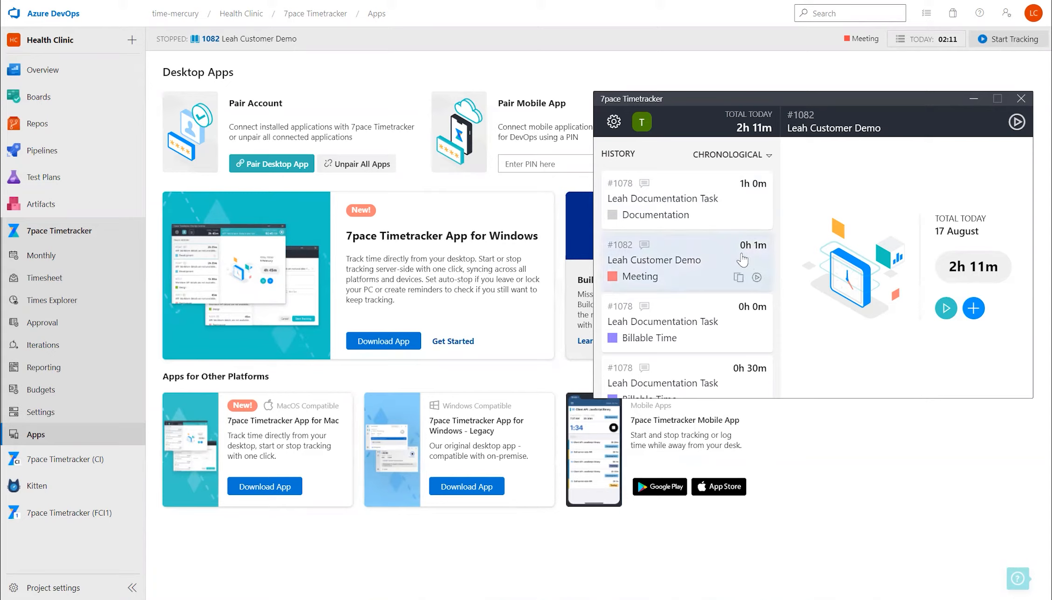
Step: Change the duration of the newest documentation task #1078 entry to 0.5 hours and save it
{"action": "left_click", "coordinate": [694, 196]}
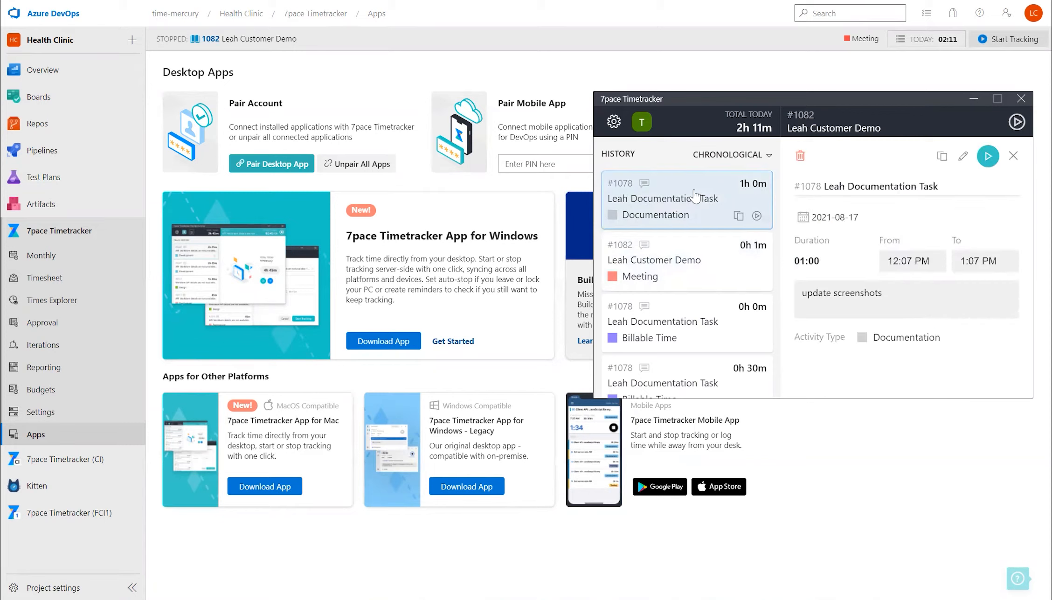
{"action": "left_click", "coordinate": [963, 161]}
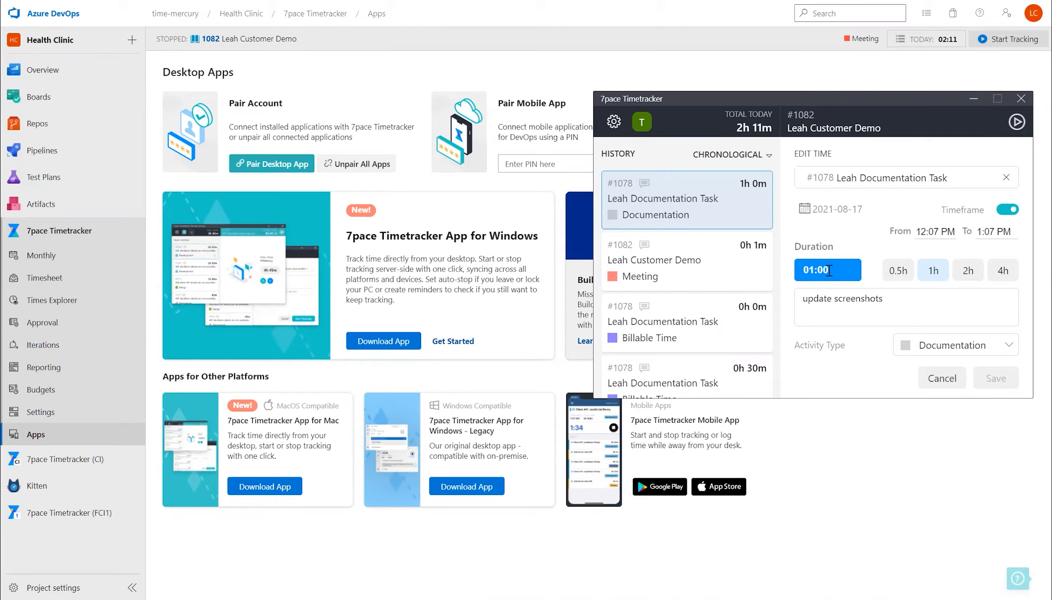
{"action": "left_click", "coordinate": [897, 272]}
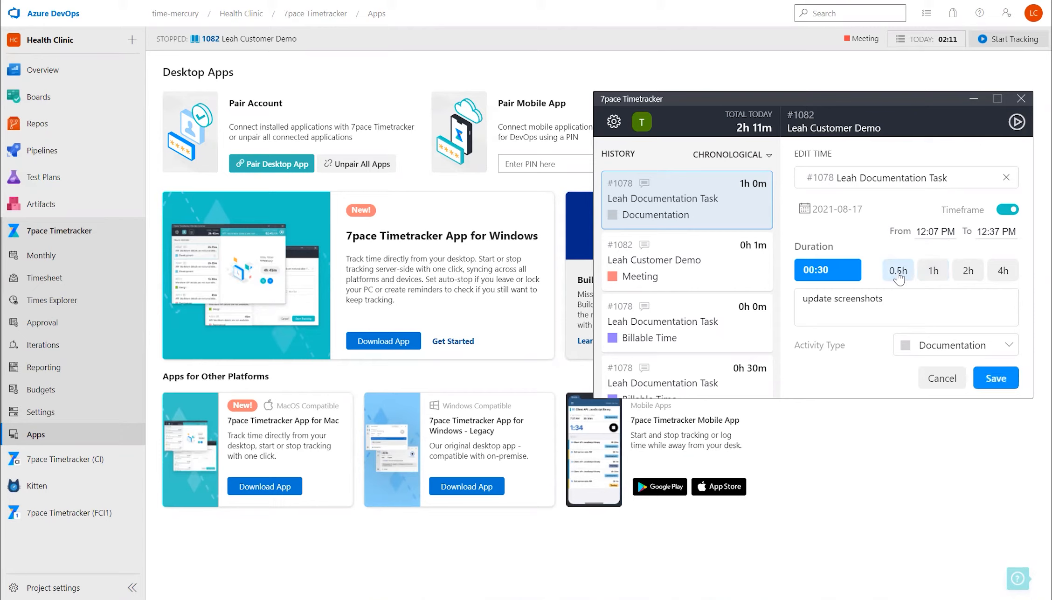
{"action": "left_click", "coordinate": [996, 378]}
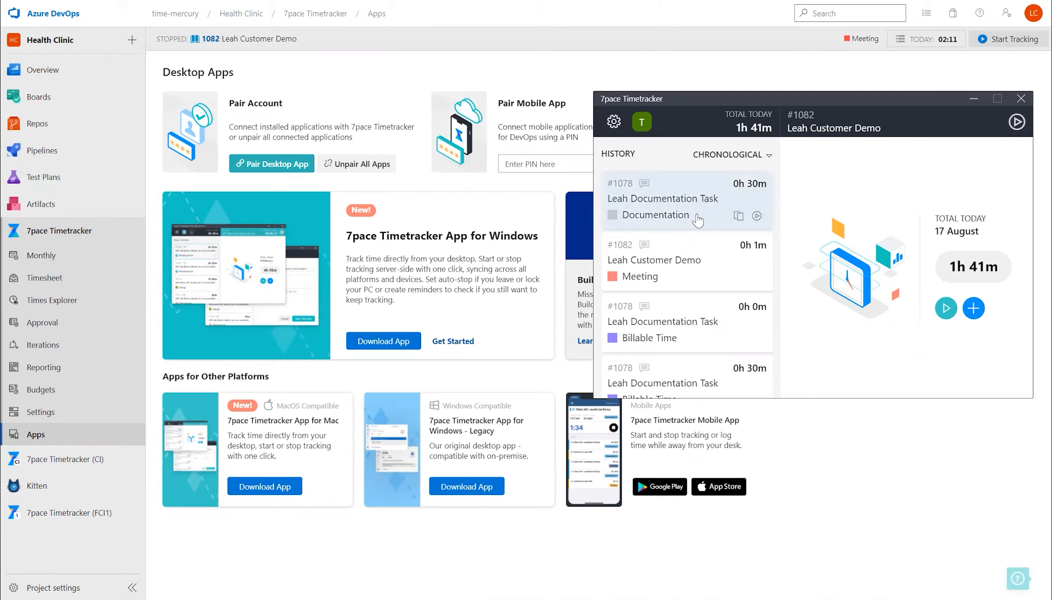
Step: Duplicate the 30-minute documentation task #1078 entry and set the copy's activity type to Billable Time
{"action": "mouse_move", "coordinate": [689, 285]}
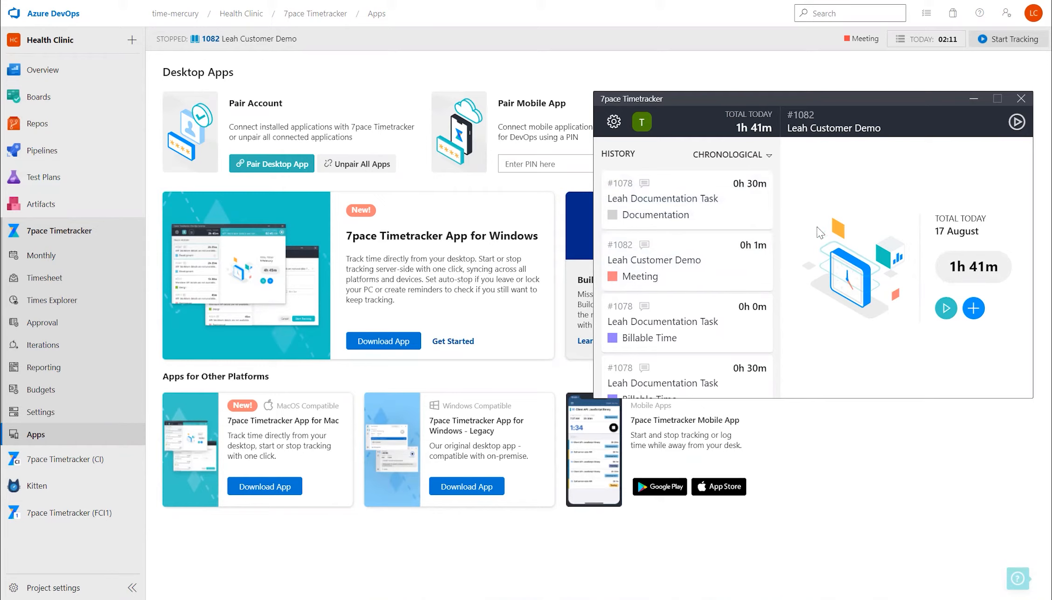
{"action": "mouse_move", "coordinate": [721, 227]}
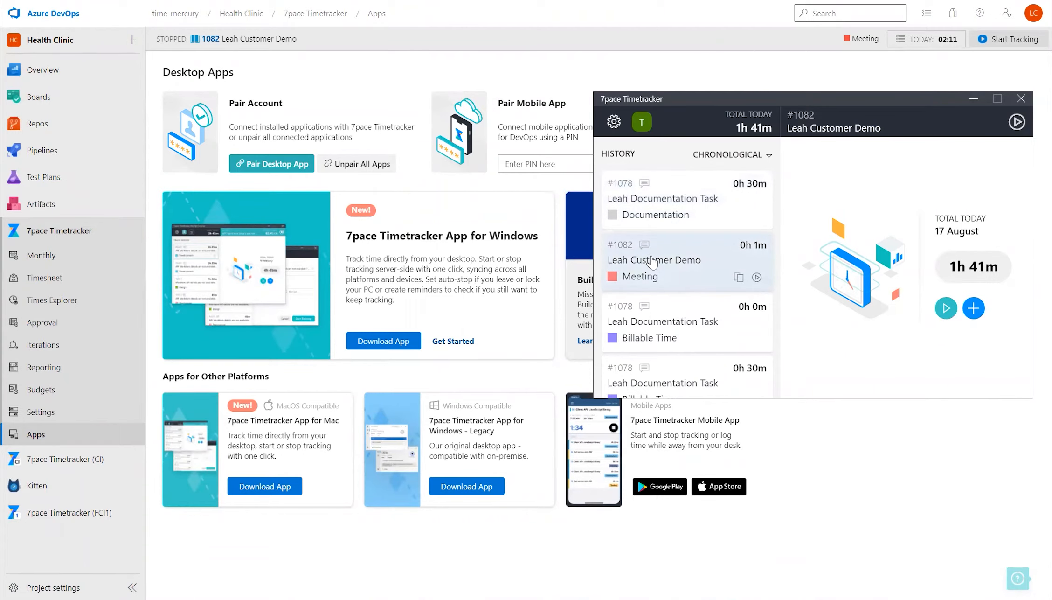
{"action": "mouse_move", "coordinate": [645, 251]}
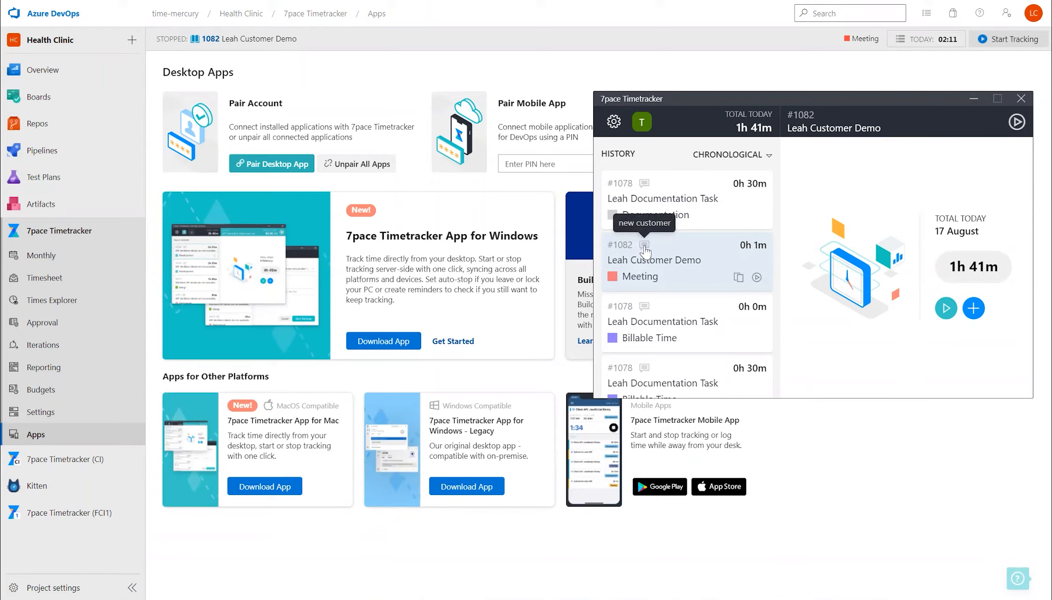
{"action": "mouse_move", "coordinate": [645, 189]}
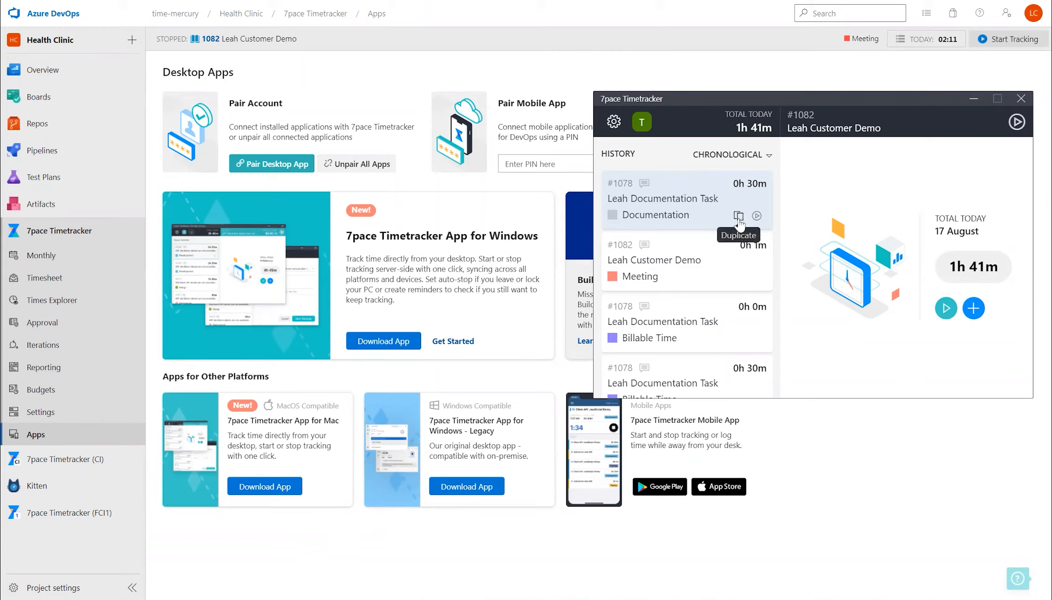
{"action": "left_click", "coordinate": [678, 189]}
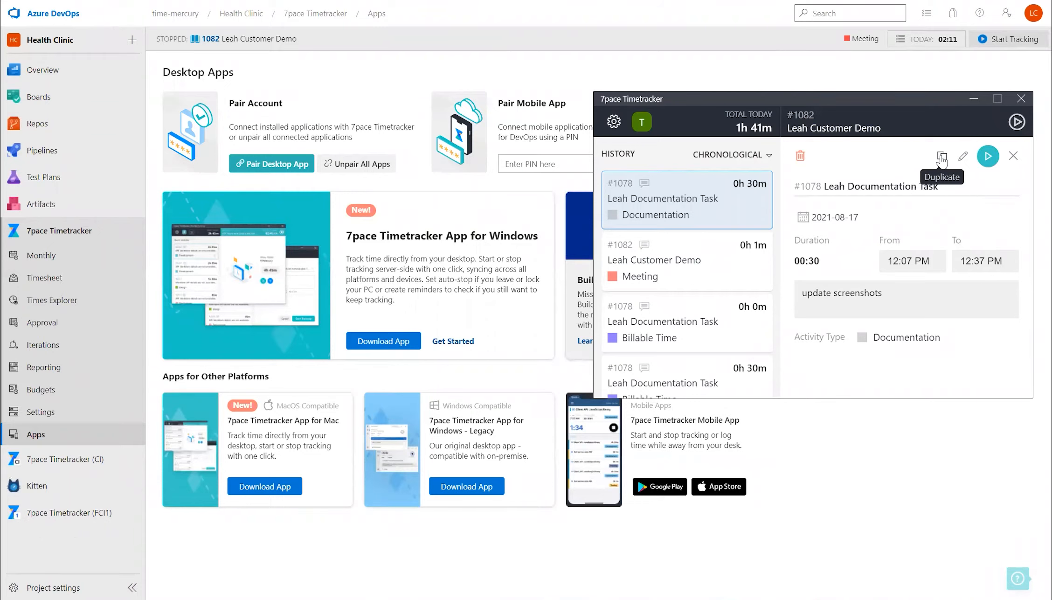
{"action": "left_click", "coordinate": [941, 161]}
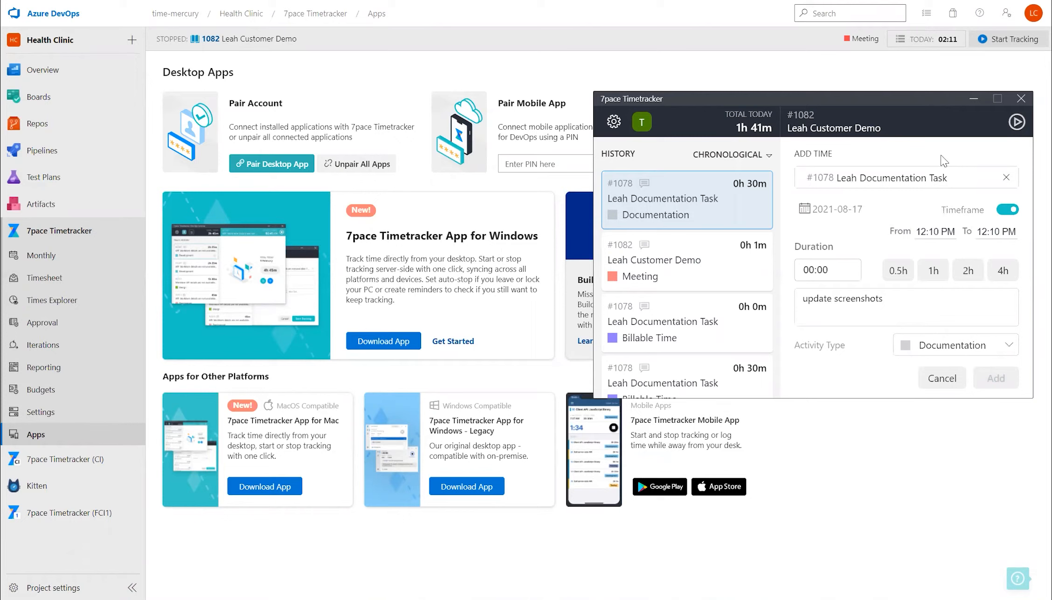
{"action": "left_click", "coordinate": [999, 347]}
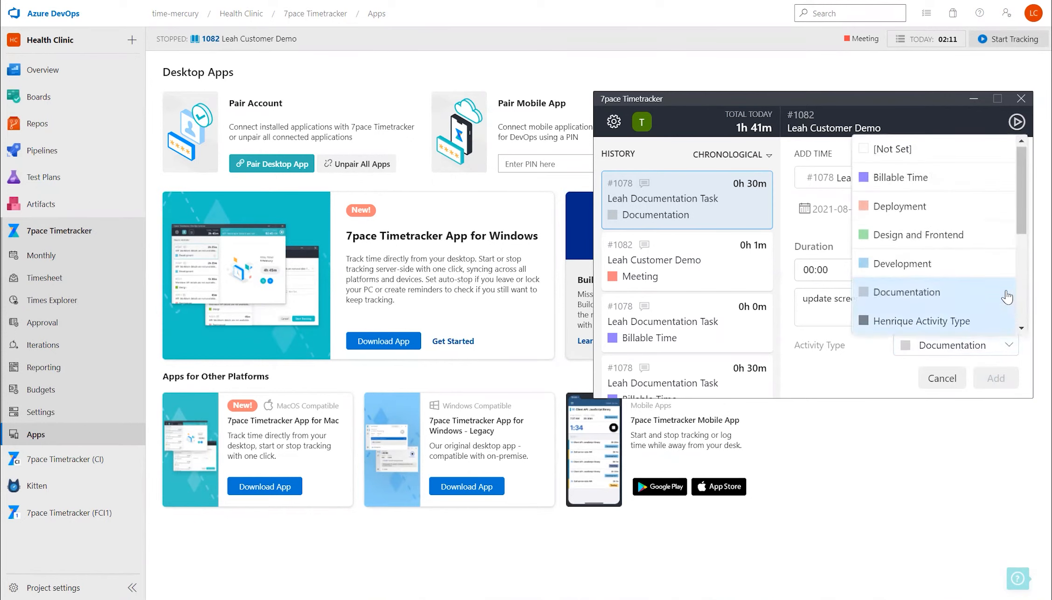
{"action": "left_click", "coordinate": [919, 183]}
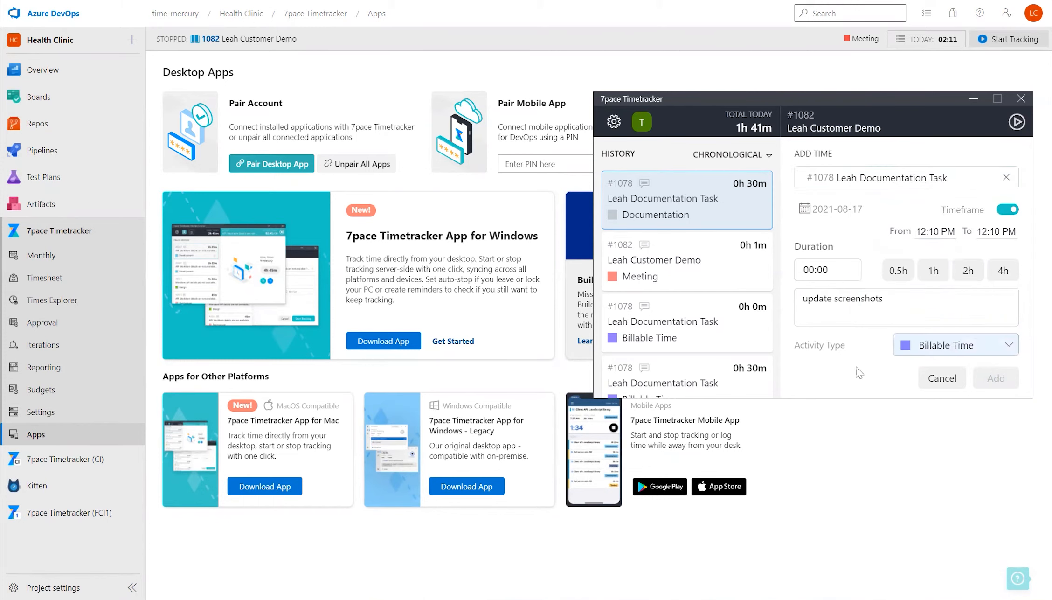
Step: Give the duplicated entry the description "update articles" and a 0.5-hour duration, and add it
{"action": "left_click_drag", "start_coordinate": [886, 298], "coordinate": [780, 290]}
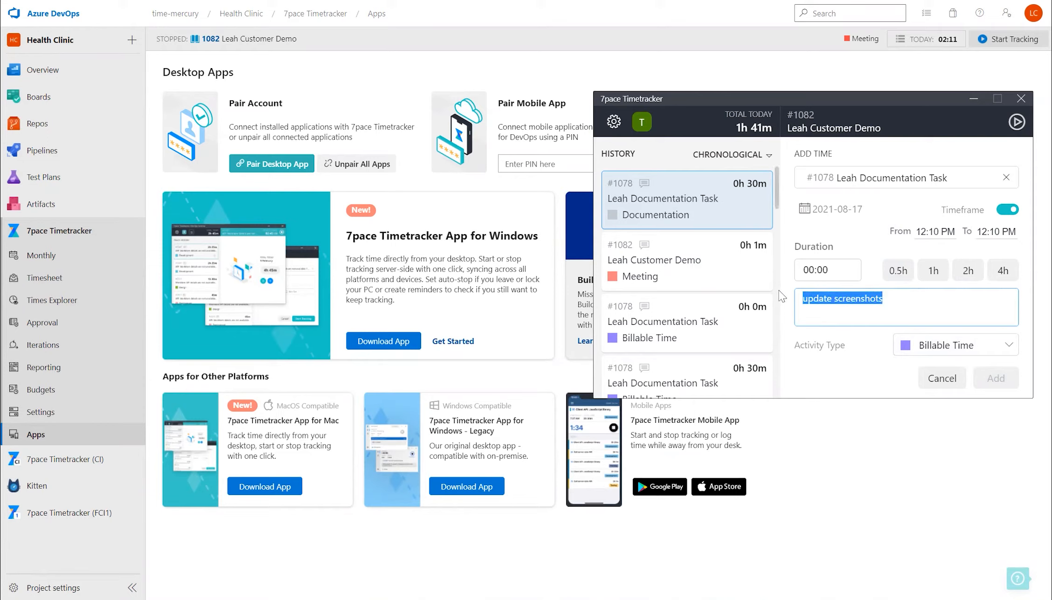
{"action": "type", "text": "update a"}
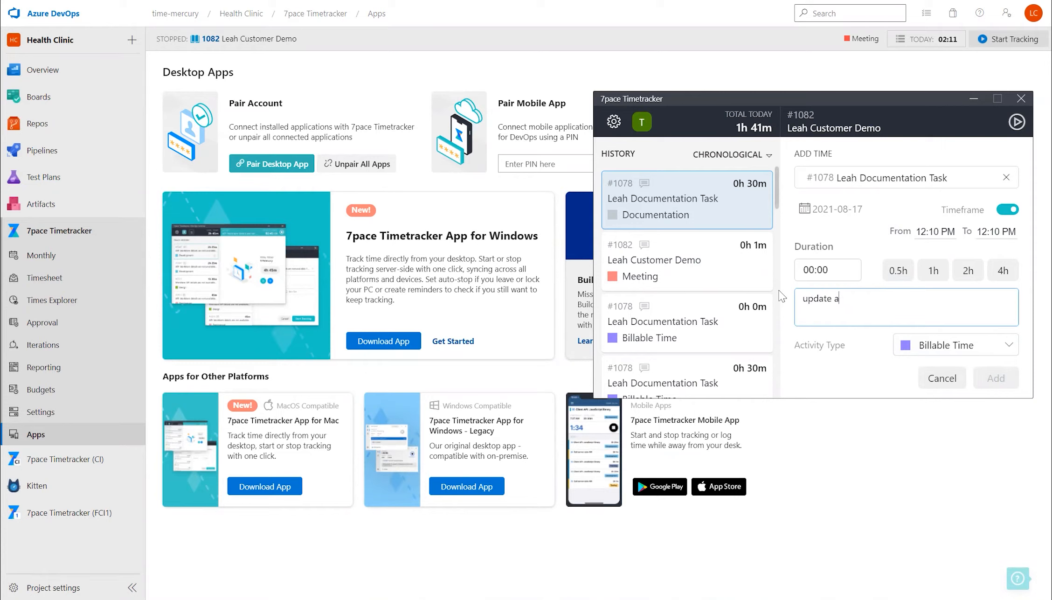
{"action": "type", "text": "rticles"}
{"action": "left_click", "coordinate": [899, 271]}
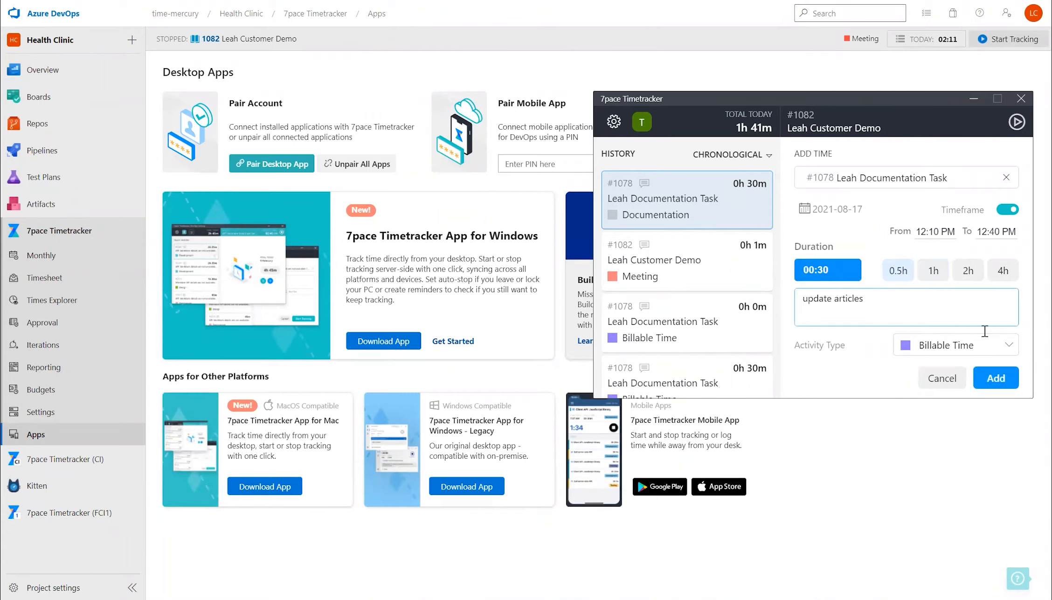
{"action": "left_click", "coordinate": [1003, 376]}
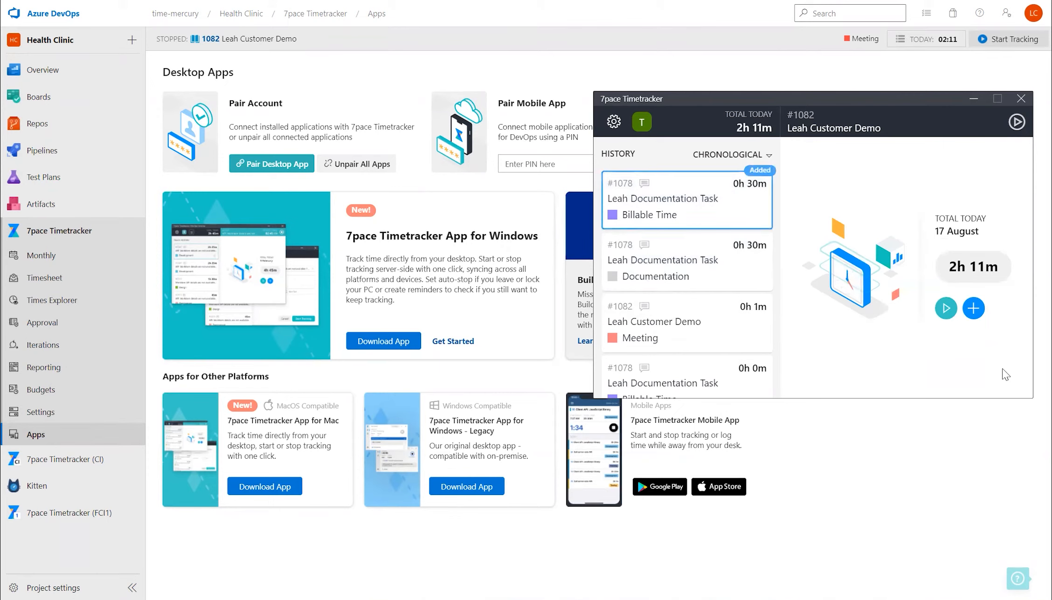
Step: Delete the Billable Time "update articles" entry of documentation task #1078 from the history
{"action": "mouse_move", "coordinate": [726, 189]}
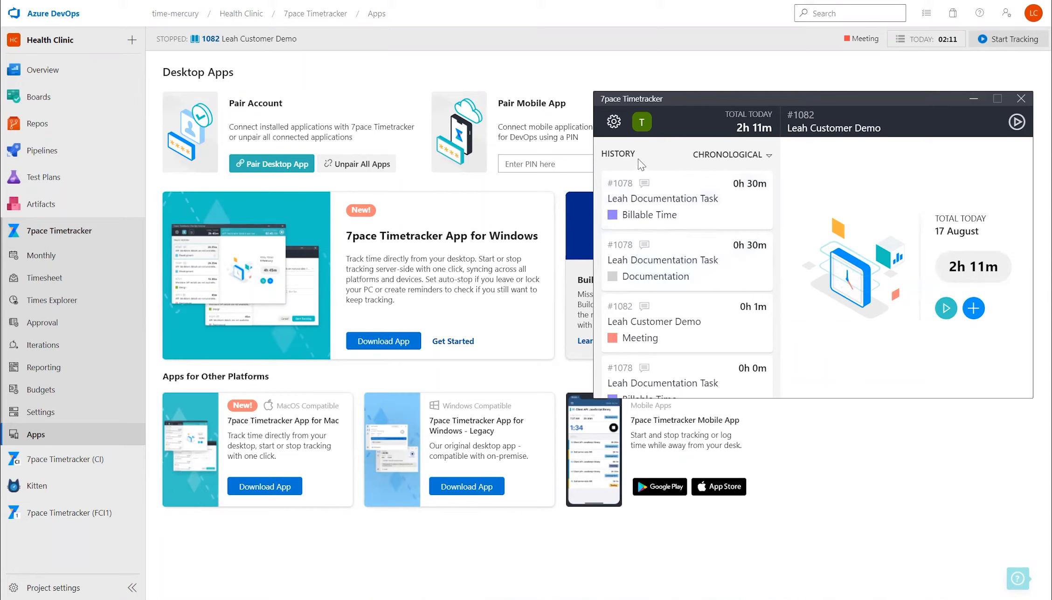
{"action": "left_click", "coordinate": [652, 193]}
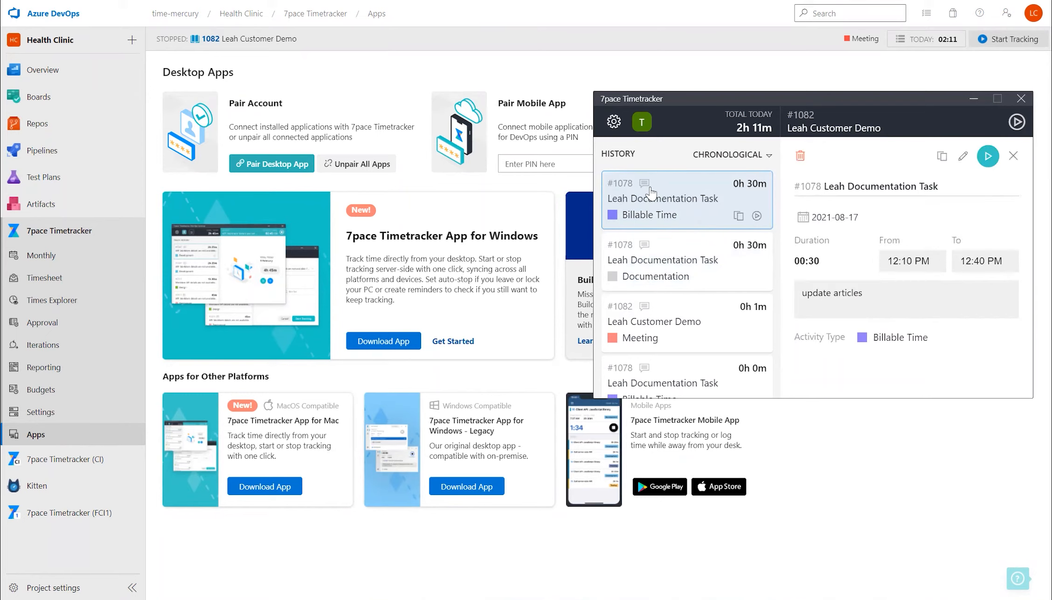
{"action": "left_click", "coordinate": [800, 156]}
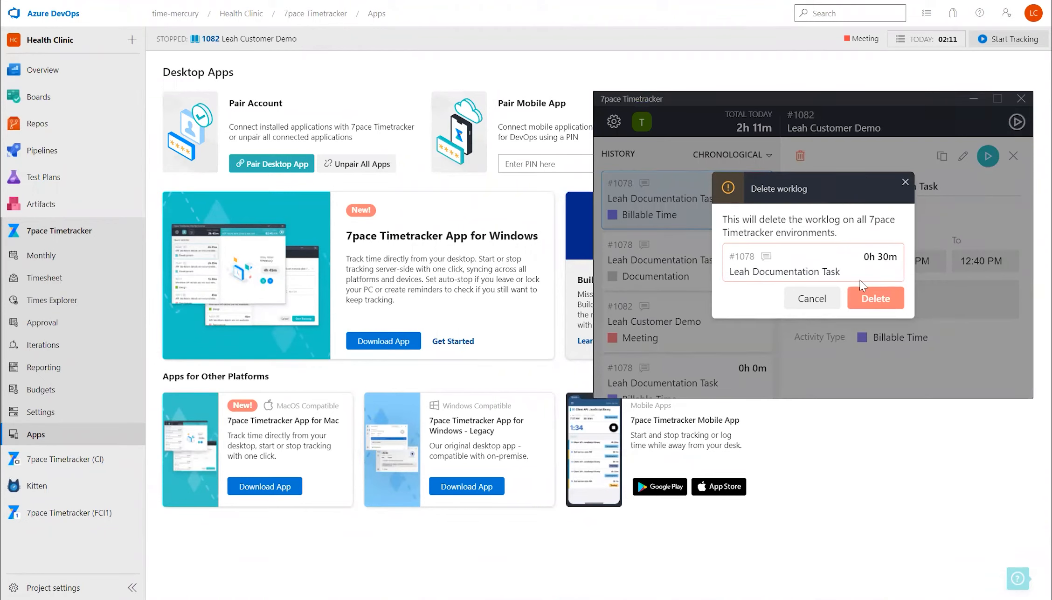
{"action": "left_click", "coordinate": [875, 299]}
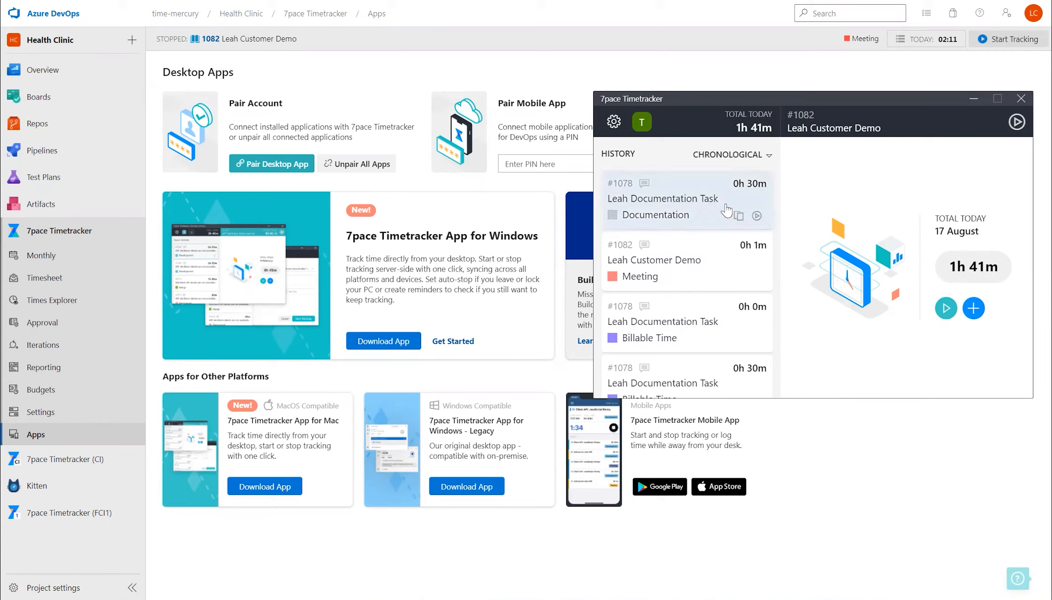
Step: Review the connected organizations and the pairing instructions for adding a new organization, then dismiss them
{"action": "left_click", "coordinate": [640, 123]}
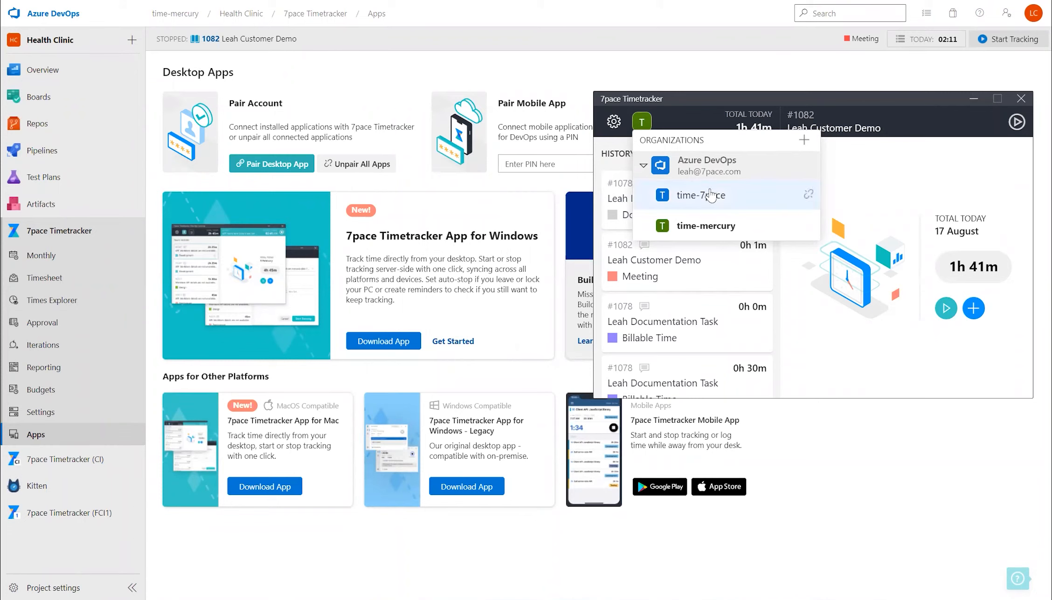
{"action": "left_click", "coordinate": [804, 140]}
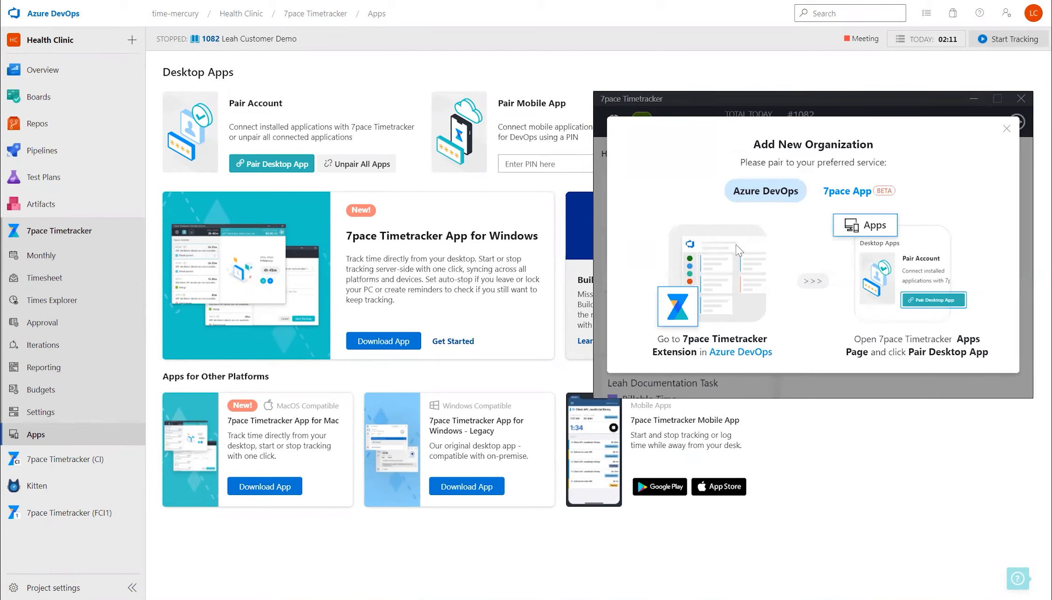
{"action": "left_click", "coordinate": [1006, 131]}
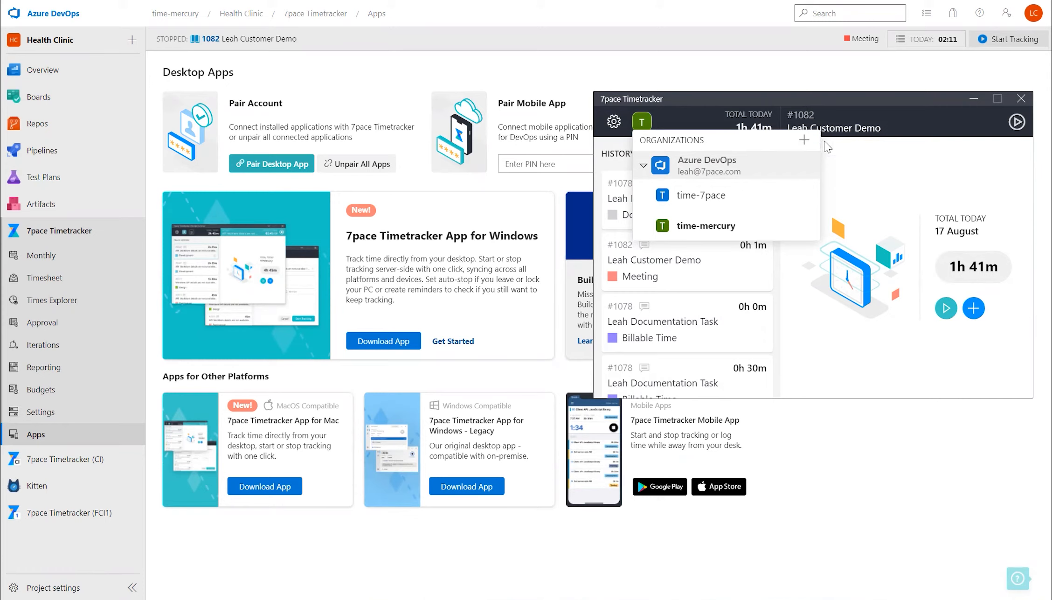
{"action": "left_click", "coordinate": [852, 172]}
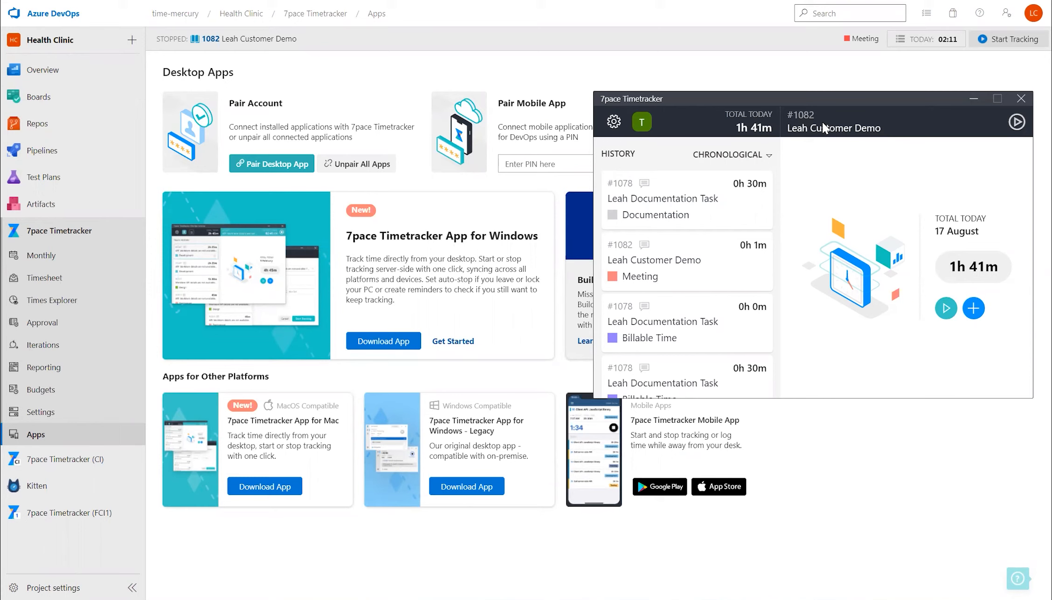
Step: Start a new track without a work item, with the description "Non-billable time" and the activity type Testing
{"action": "left_click", "coordinate": [946, 308]}
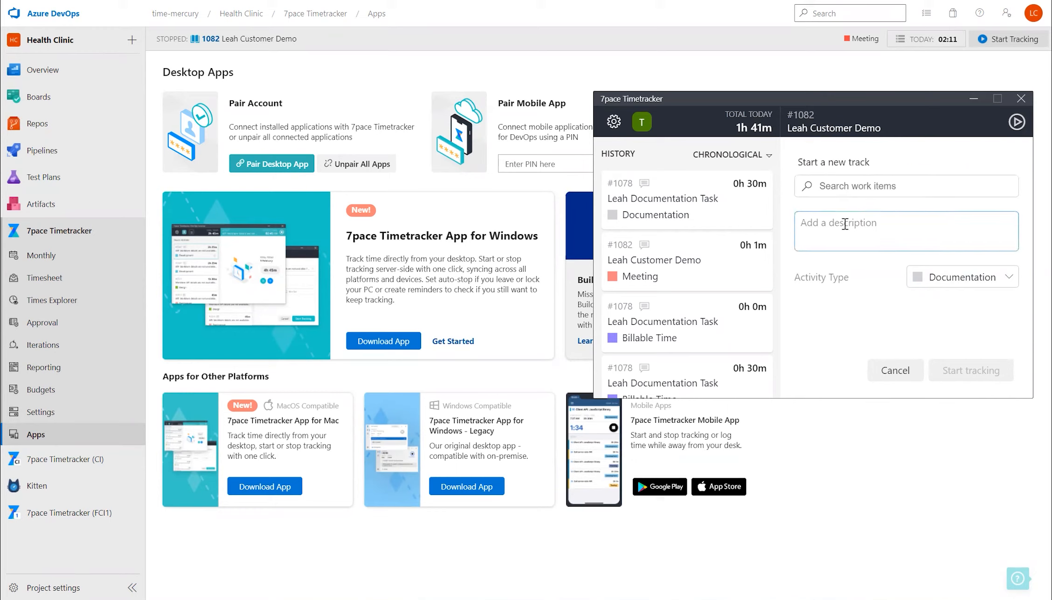
{"action": "type", "text": "Non-billable time"}
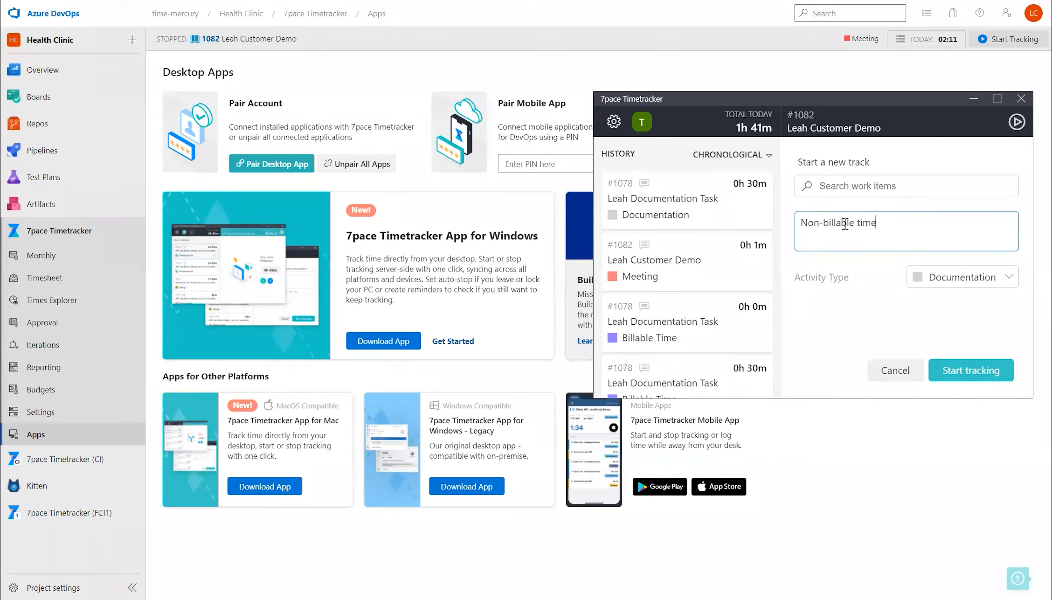
{"action": "left_click", "coordinate": [991, 280]}
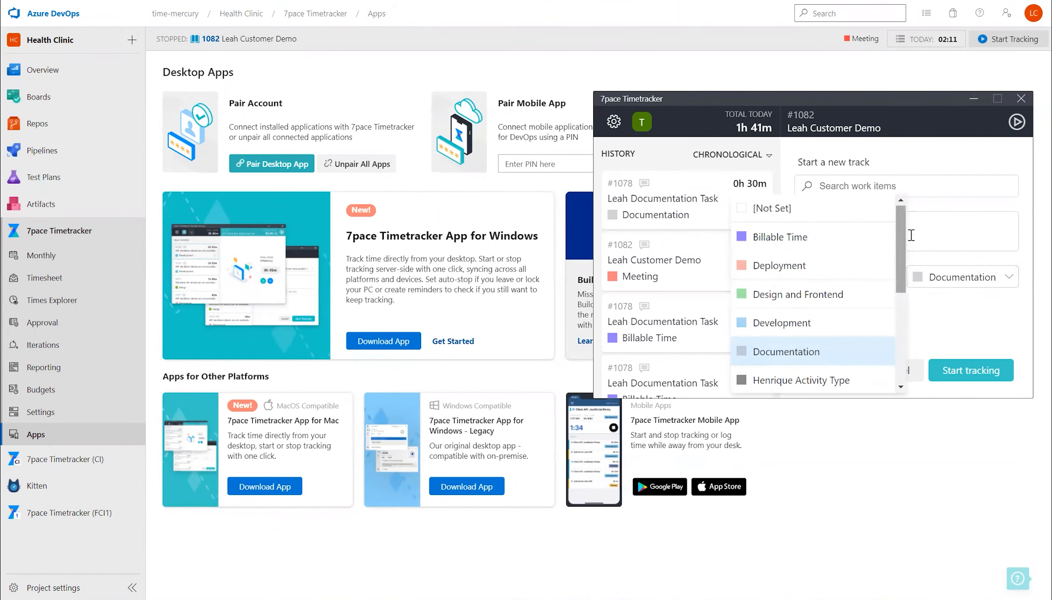
{"action": "left_click_drag", "start_coordinate": [900, 234], "coordinate": [887, 345]}
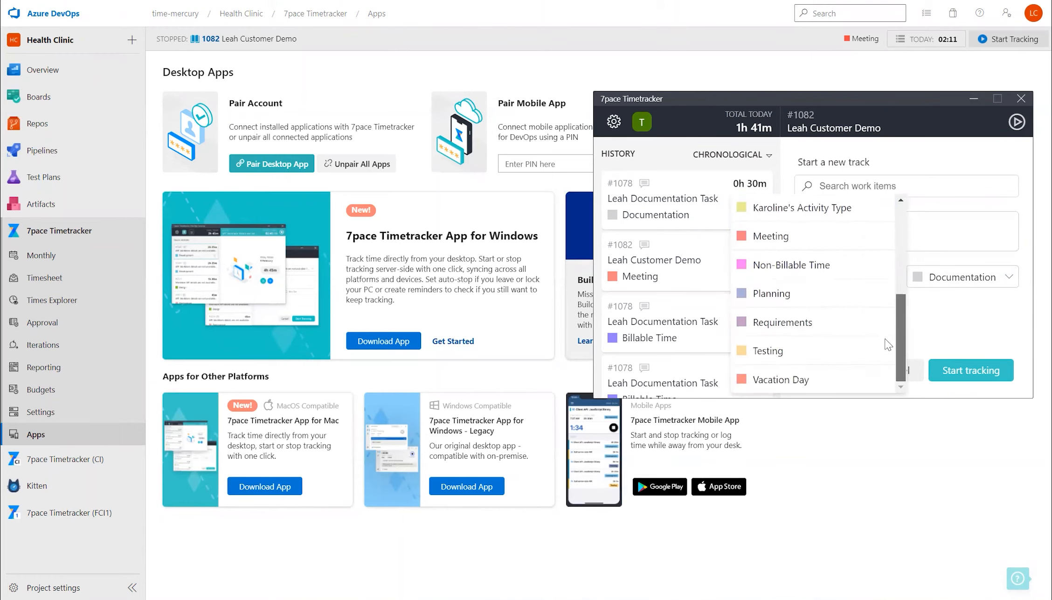
{"action": "left_click", "coordinate": [793, 351]}
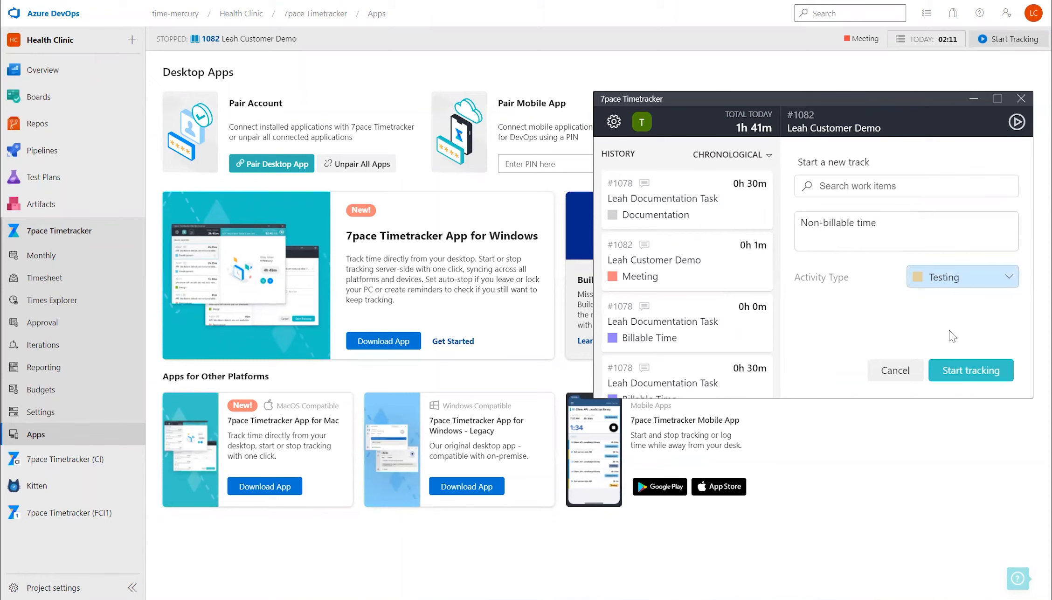
{"action": "left_click", "coordinate": [972, 373]}
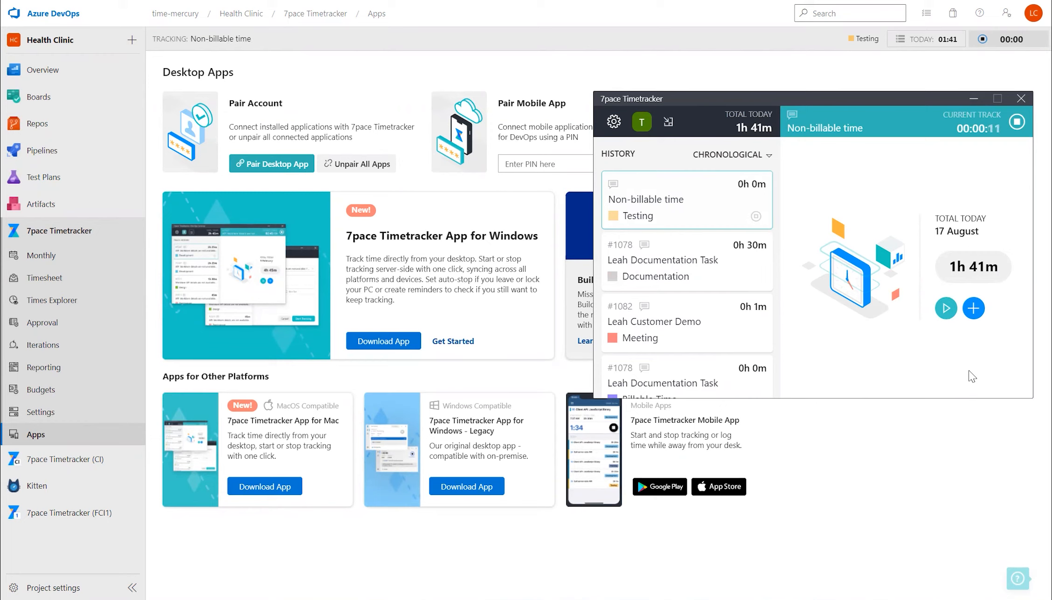
Step: Begin a manual time entry without a work item and set its duration to 8 hours
{"action": "left_click", "coordinate": [974, 308]}
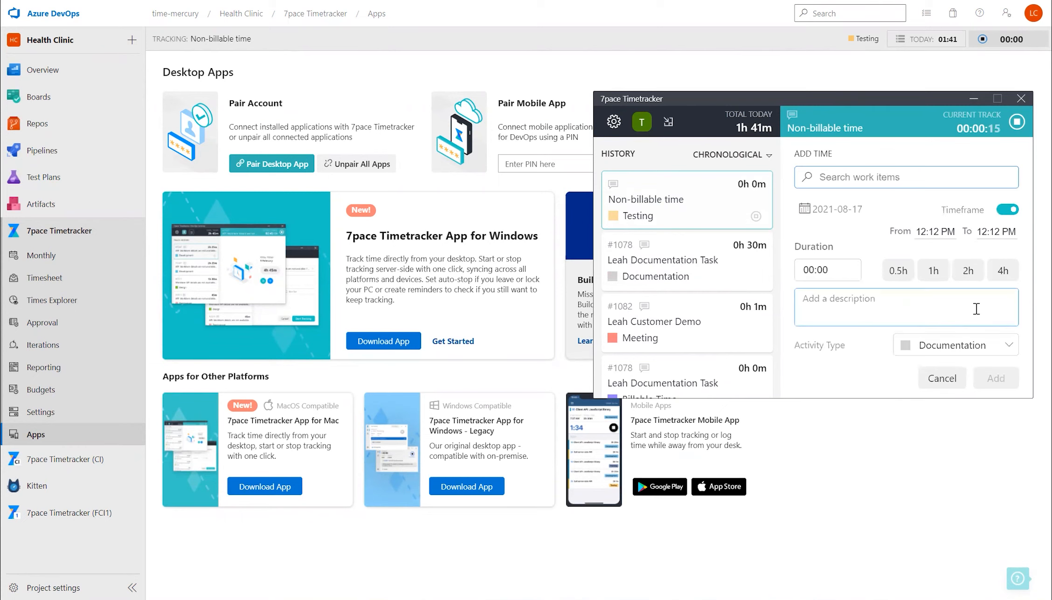
{"action": "left_click", "coordinate": [878, 182]}
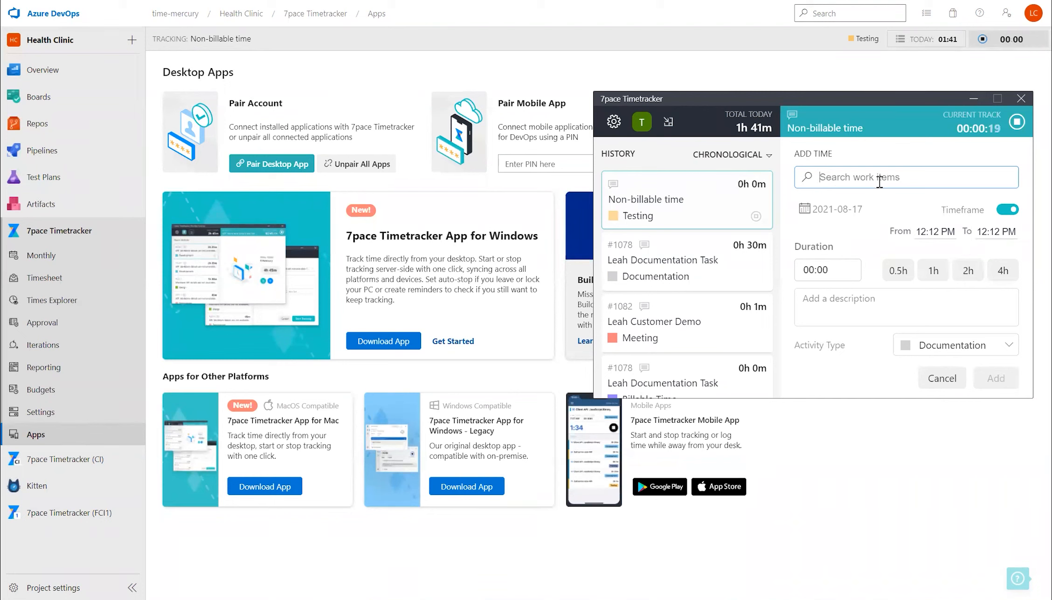
{"action": "left_click", "coordinate": [805, 269]}
{"action": "double_click", "coordinate": [818, 265]}
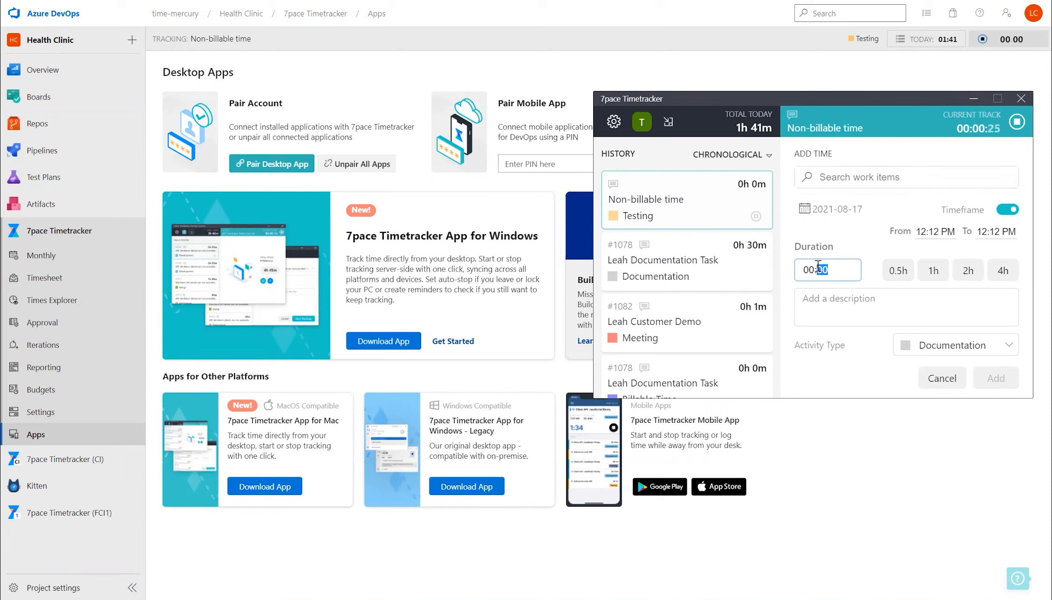
{"action": "double_click", "coordinate": [810, 264]}
{"action": "type", "text": "8"}
Step: Describe the manual entry as "Vacation day", set its activity type to [Not Set] and add it
{"action": "left_click", "coordinate": [822, 302]}
{"action": "type", "text": "Vacation day"}
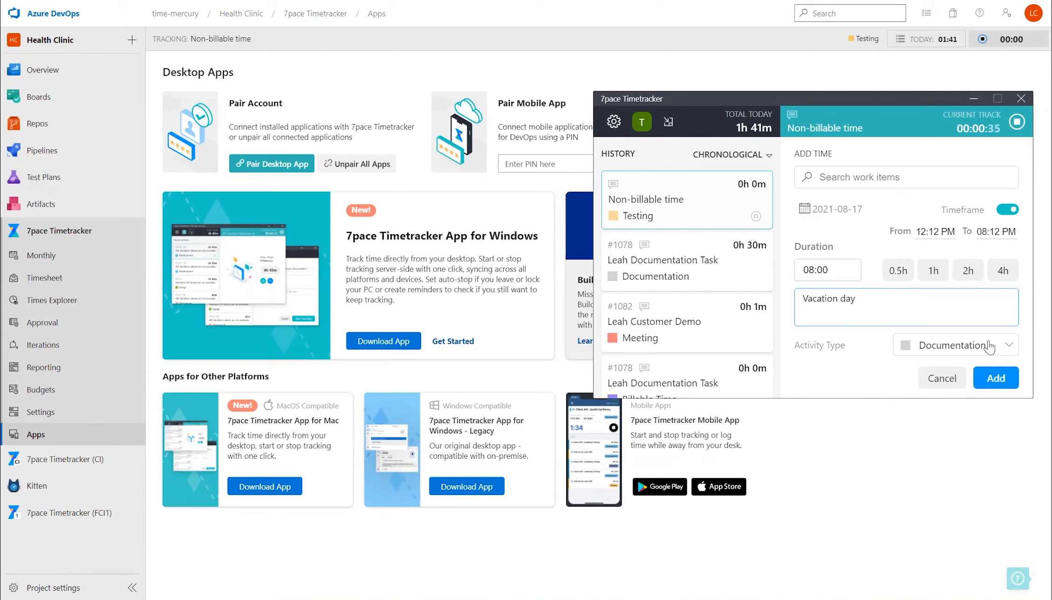
{"action": "left_click", "coordinate": [1002, 346]}
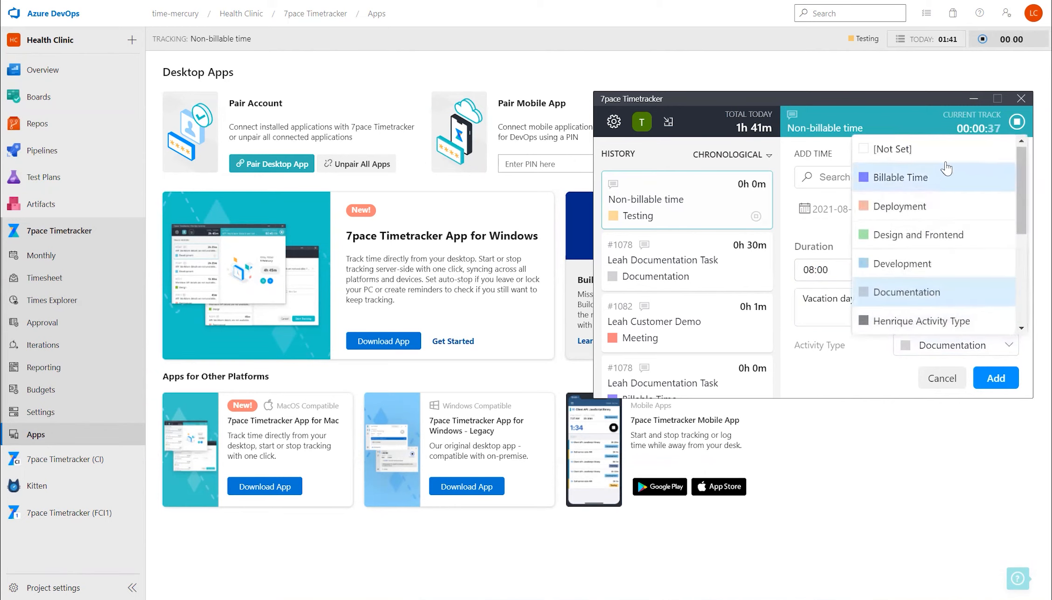
{"action": "left_click", "coordinate": [901, 150]}
{"action": "left_click", "coordinate": [994, 378]}
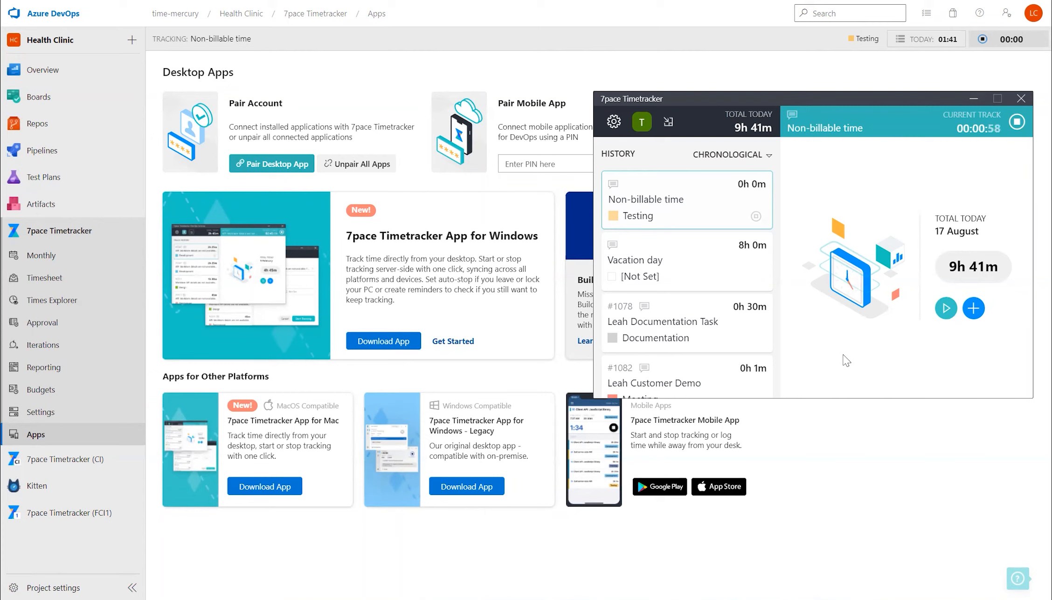
Step: Review the tracker's general settings, its hotkey assignments and its version information
{"action": "left_click", "coordinate": [614, 122]}
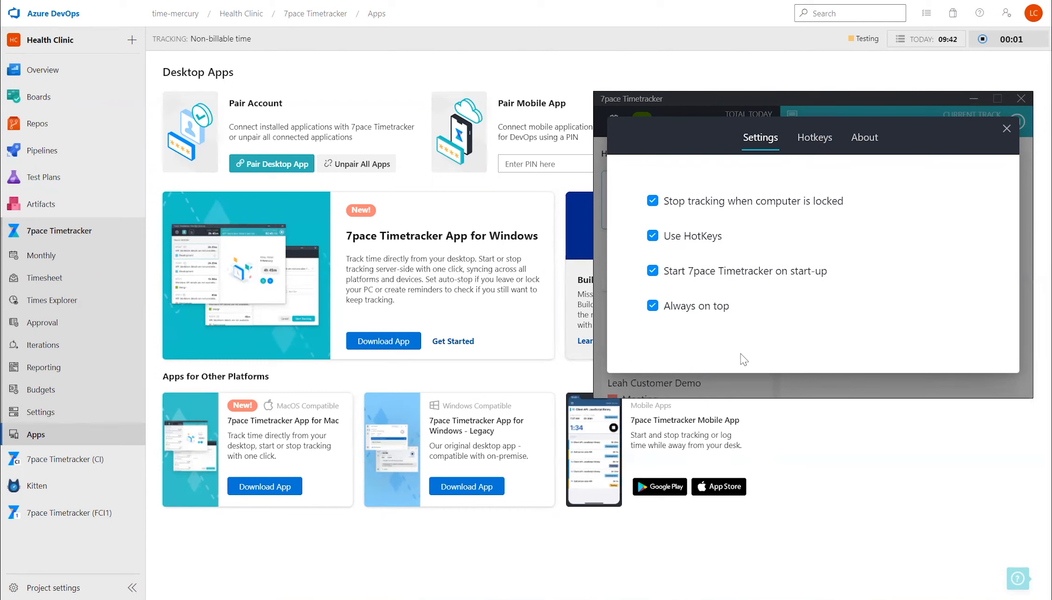
{"action": "left_click", "coordinate": [811, 147]}
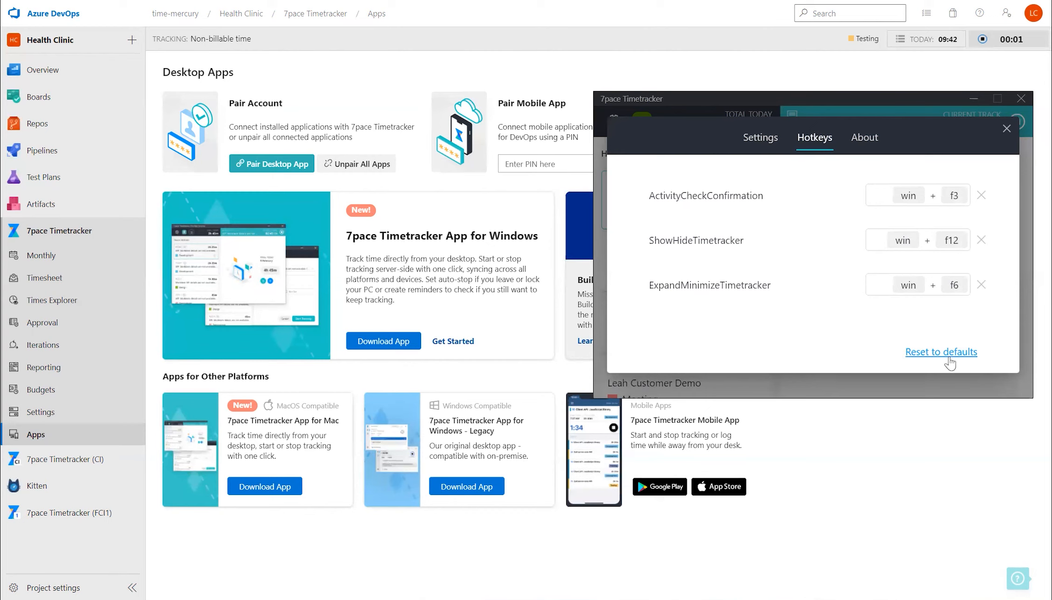
{"action": "left_click", "coordinate": [864, 142]}
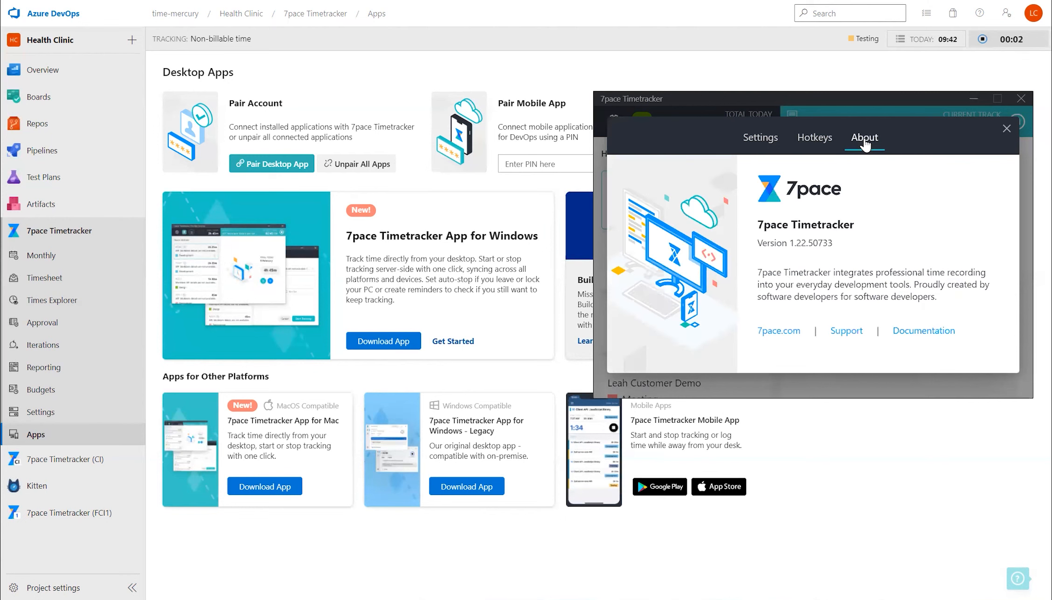